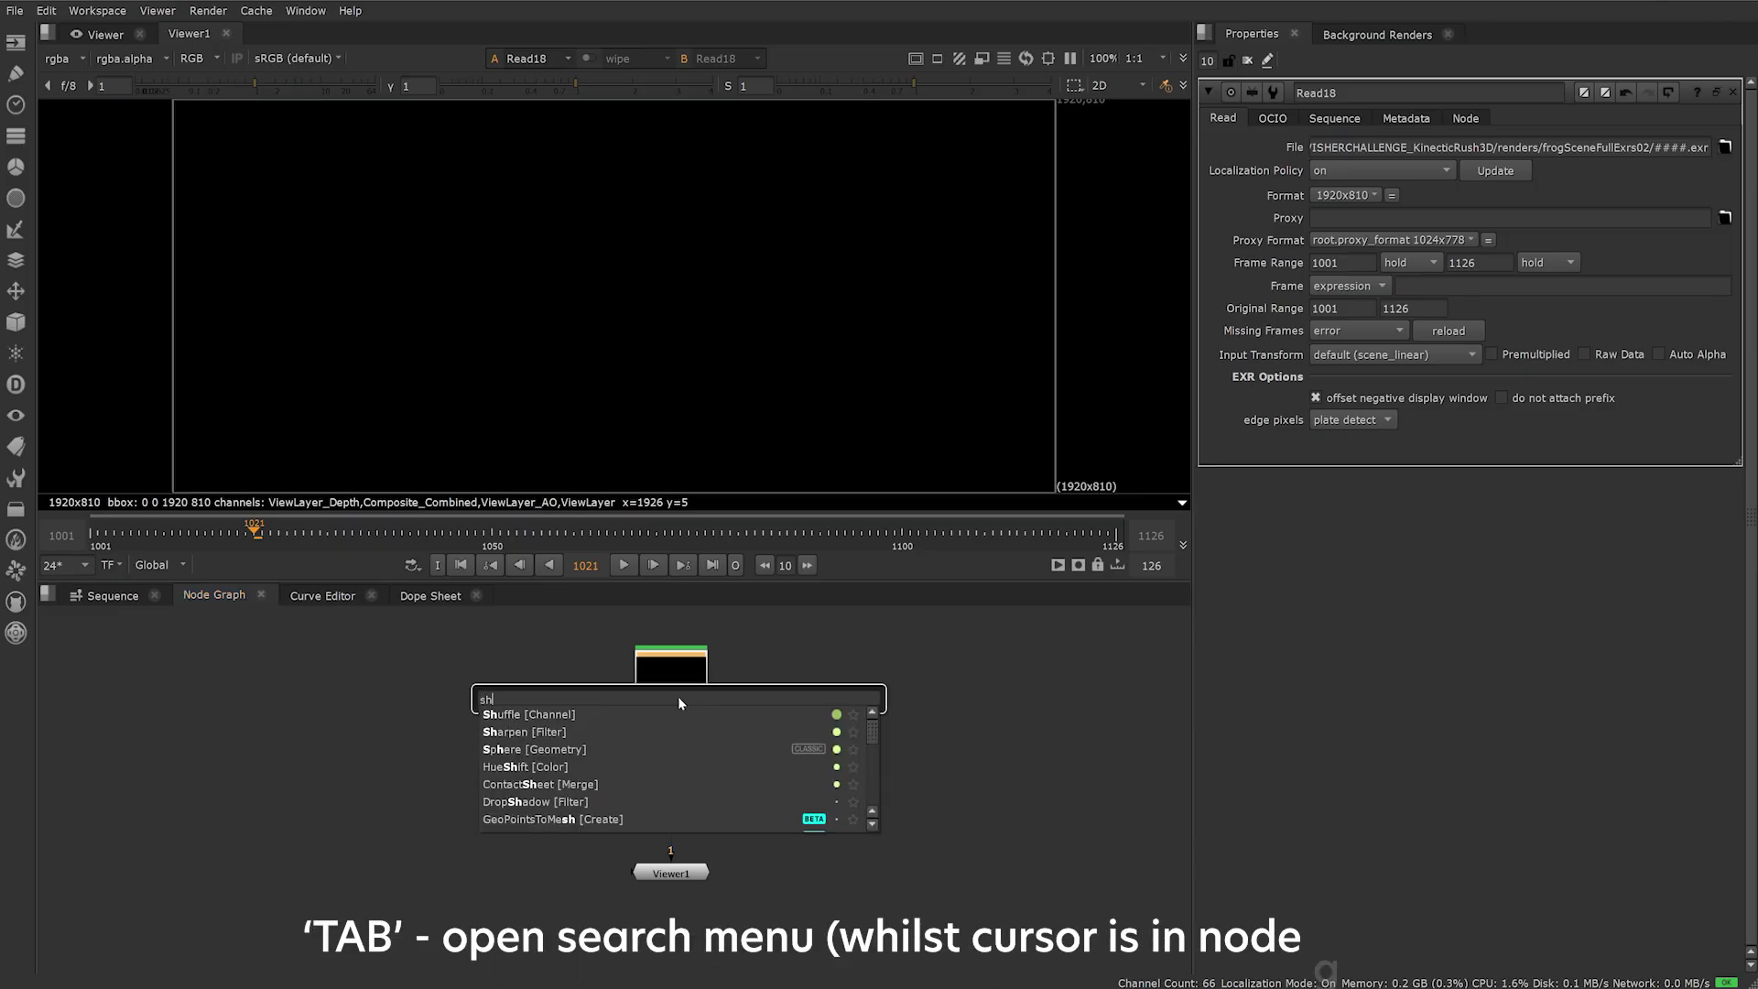
{"action": "type", "text": "uffle [Channel"}
Add a Shuffle off Read18 pulling the Composite_Combined layer, moving Viewer1 down
{"action": "key", "text": "Return"}
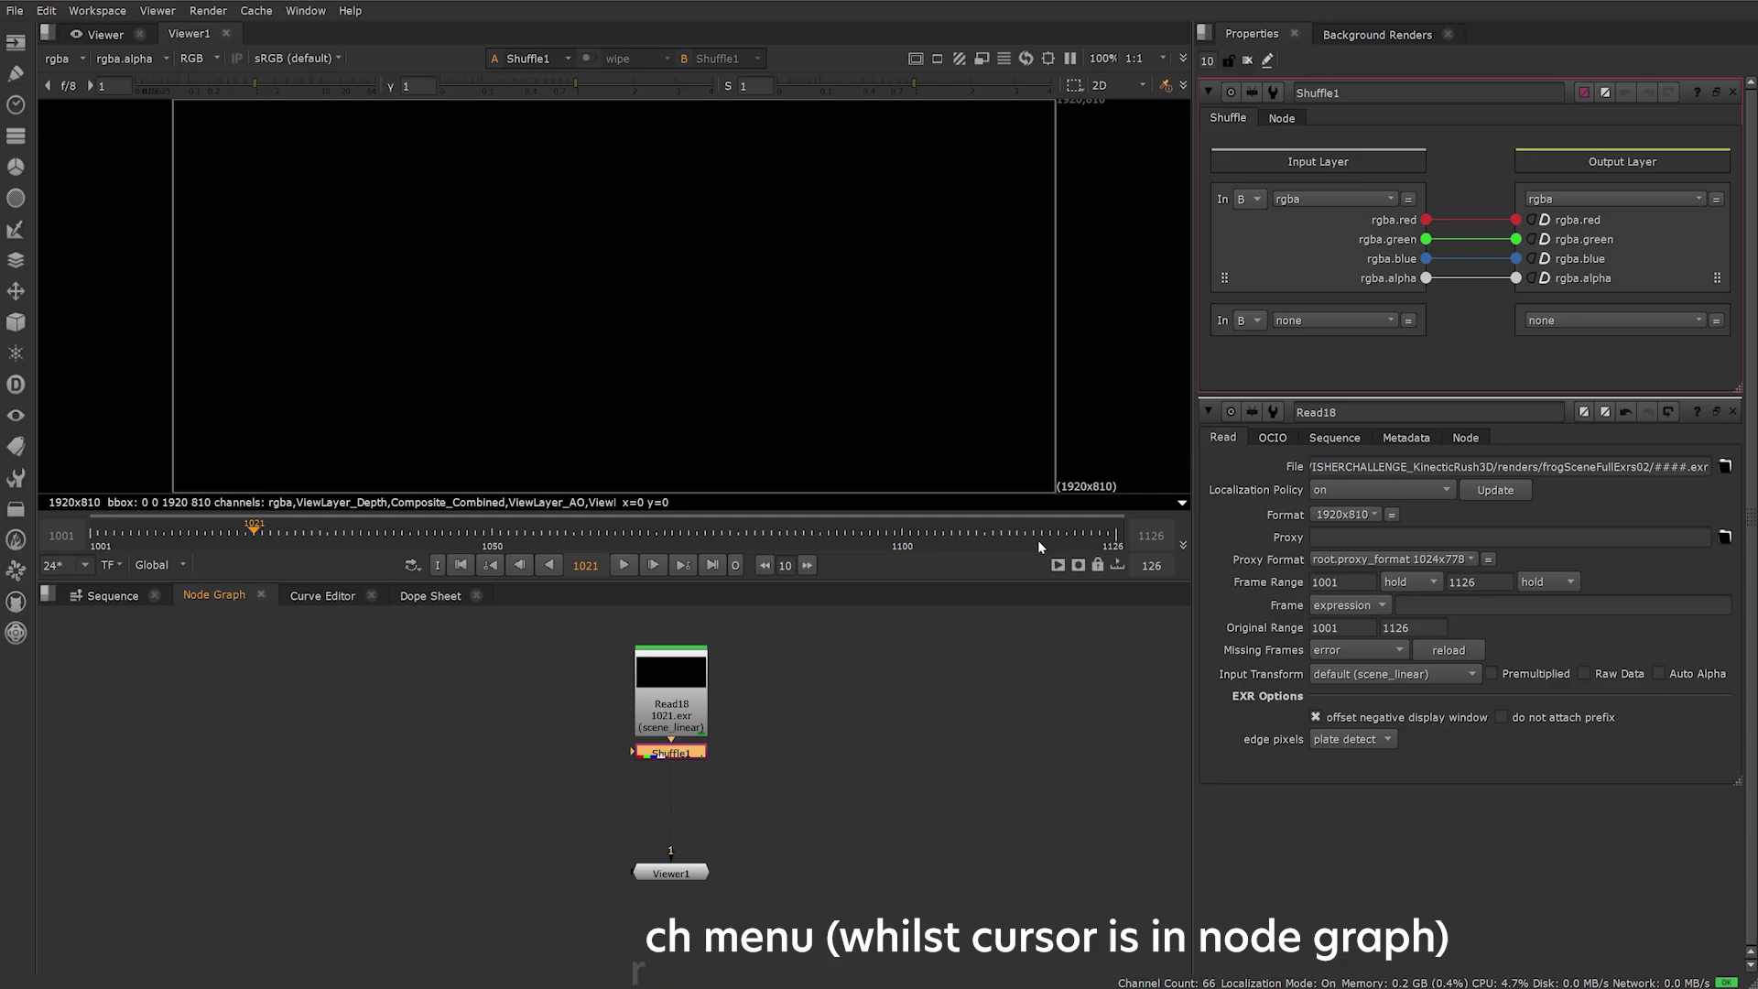
{"action": "left_click", "coordinate": [852, 119]}
{"action": "left_click", "coordinate": [900, 325]}
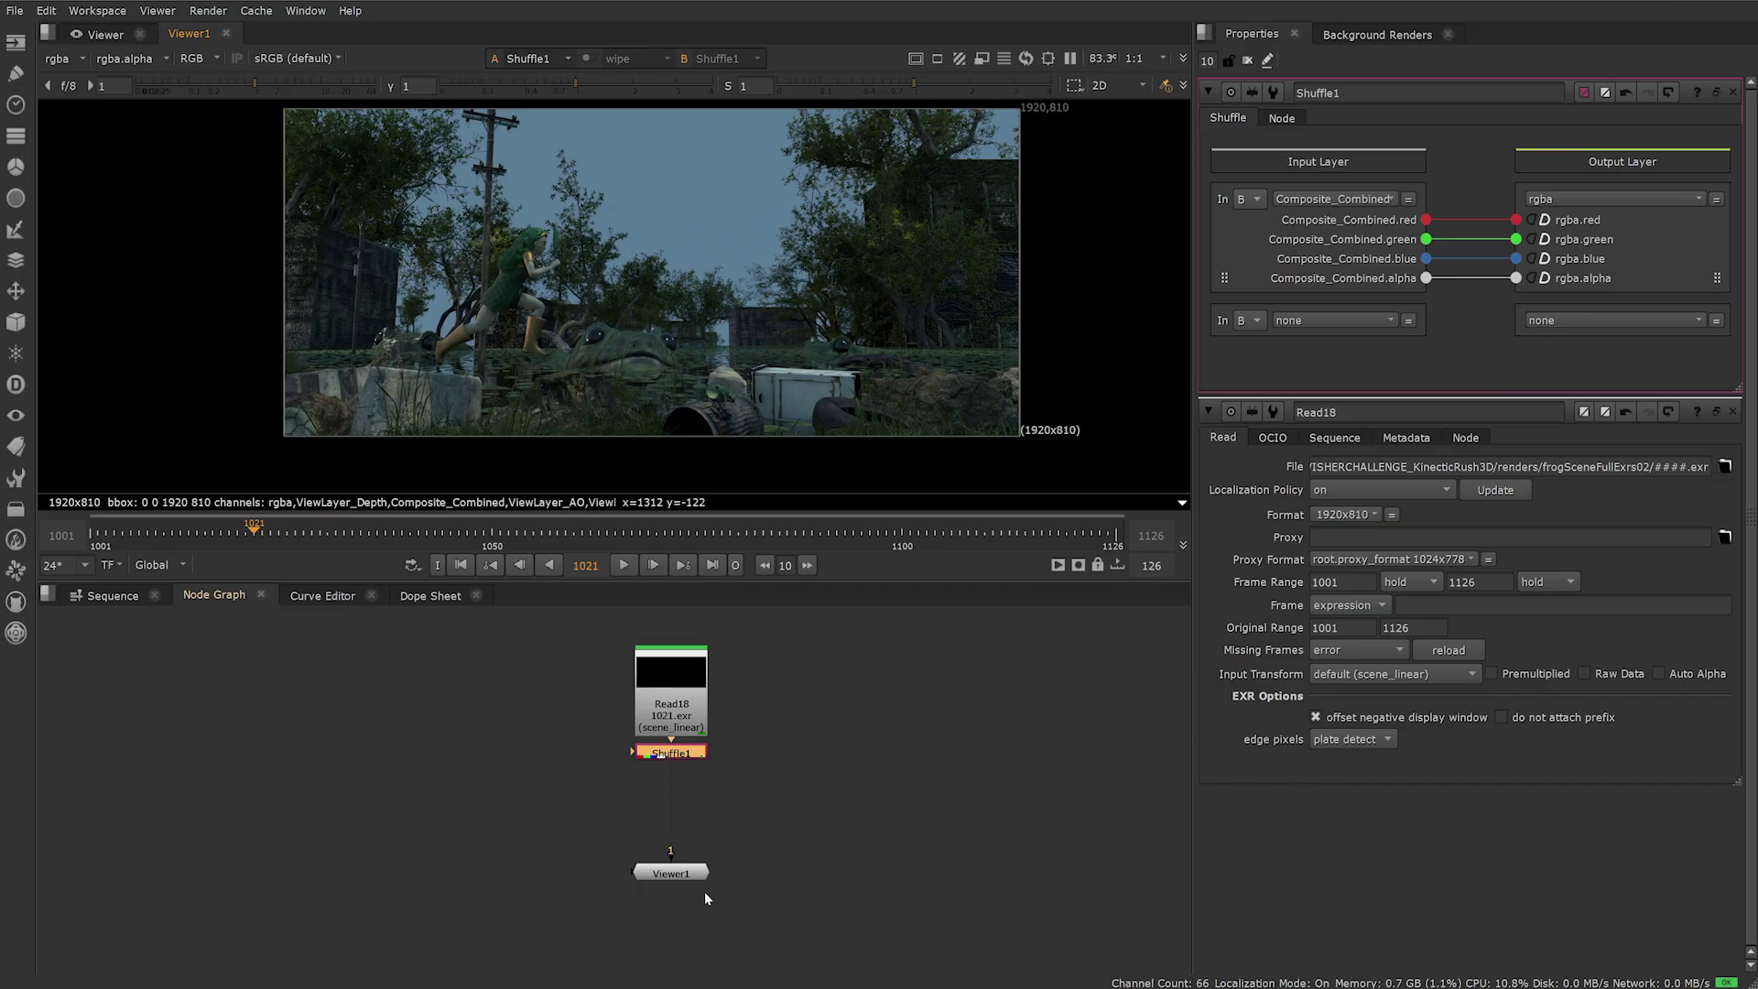
{"action": "left_click_drag", "start_coordinate": [688, 883], "coordinate": [686, 927]}
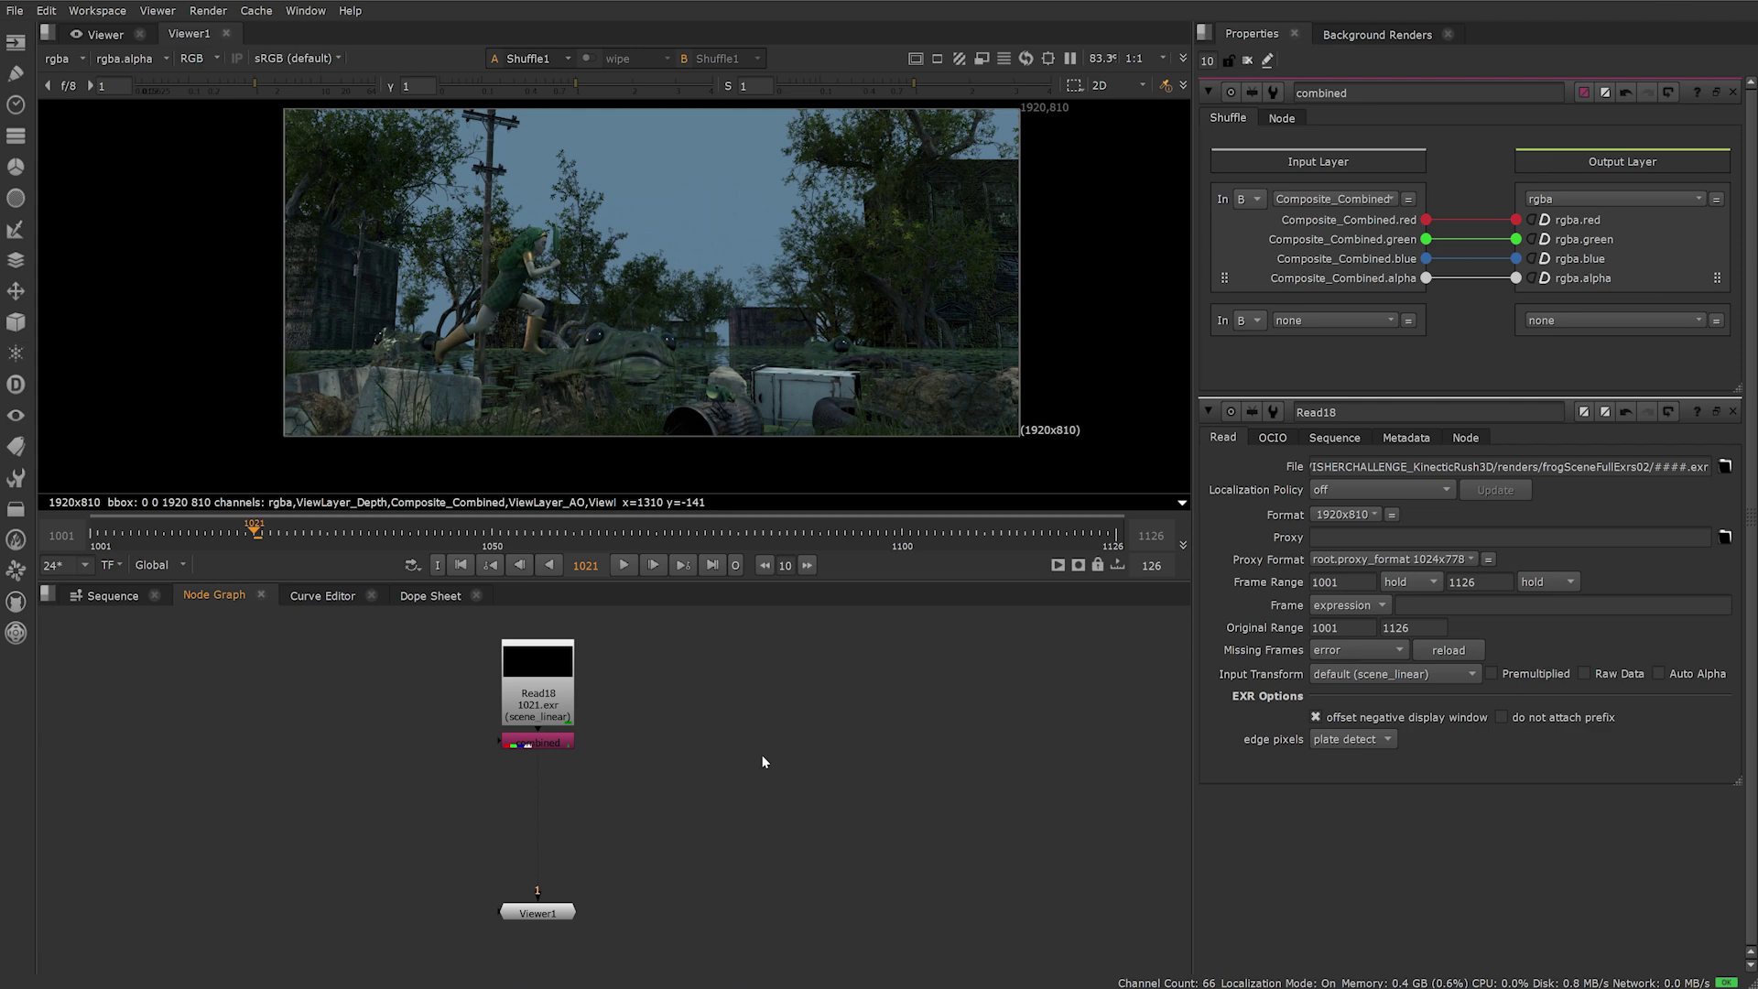
{"action": "type", "text": "x"}
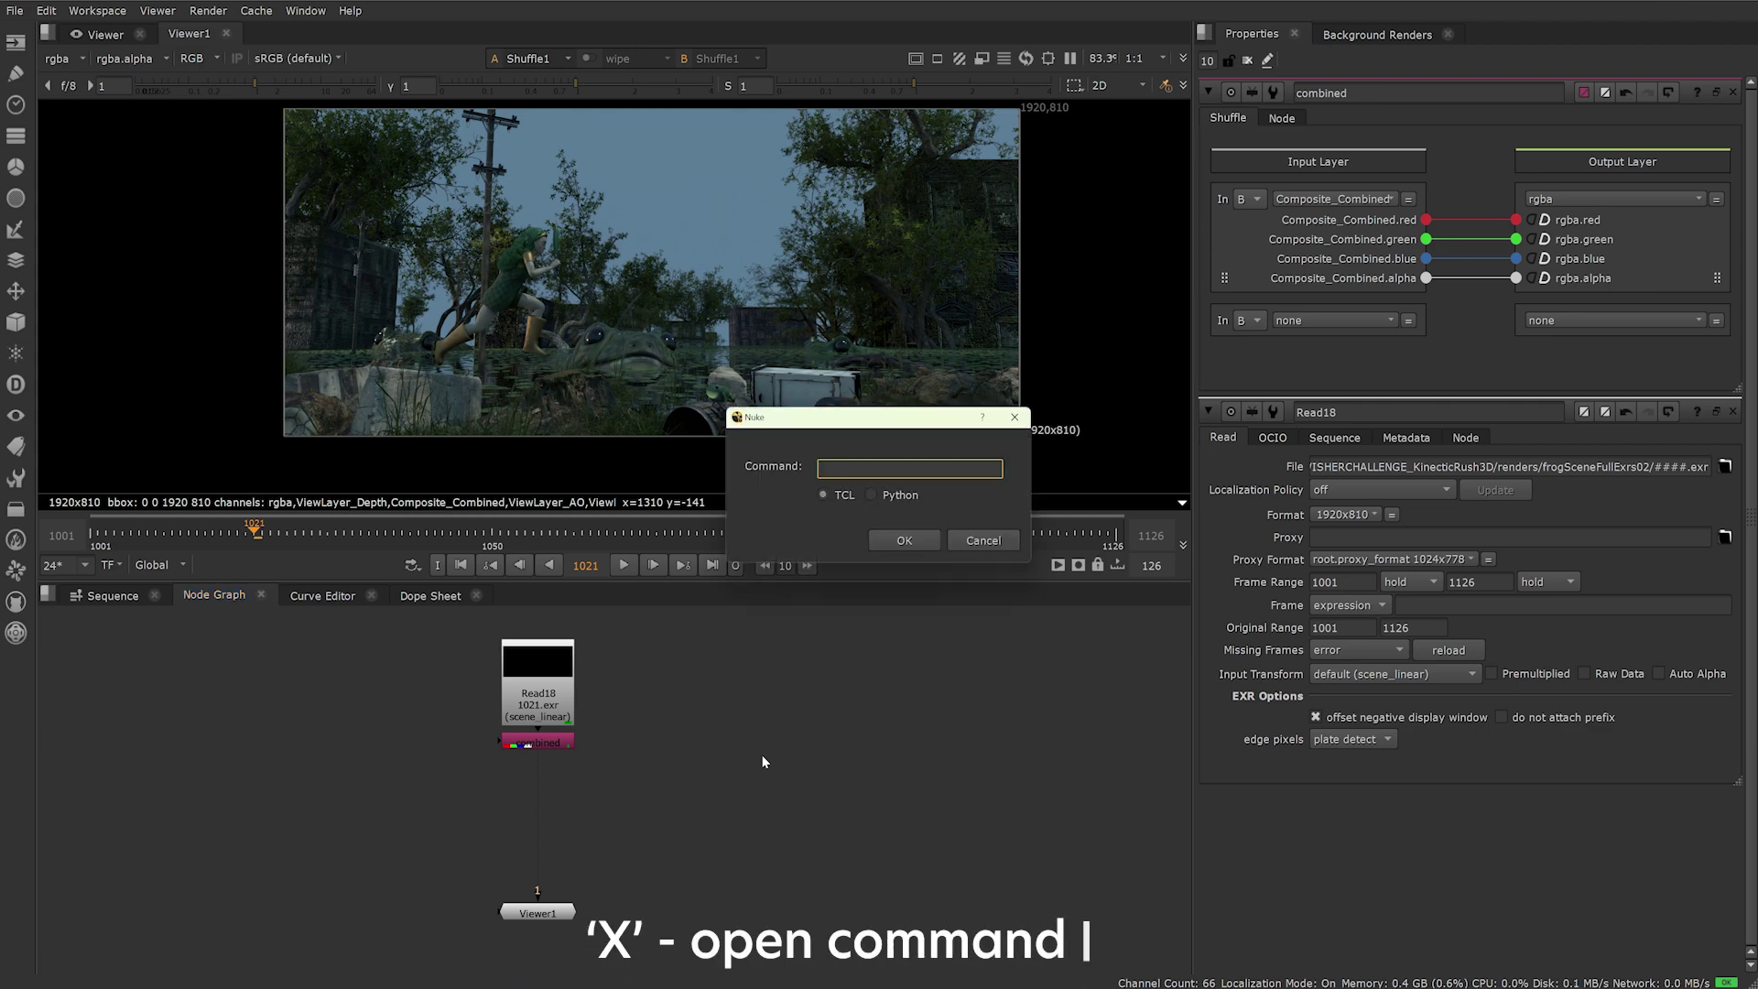
{"action": "type", "text": "s"}
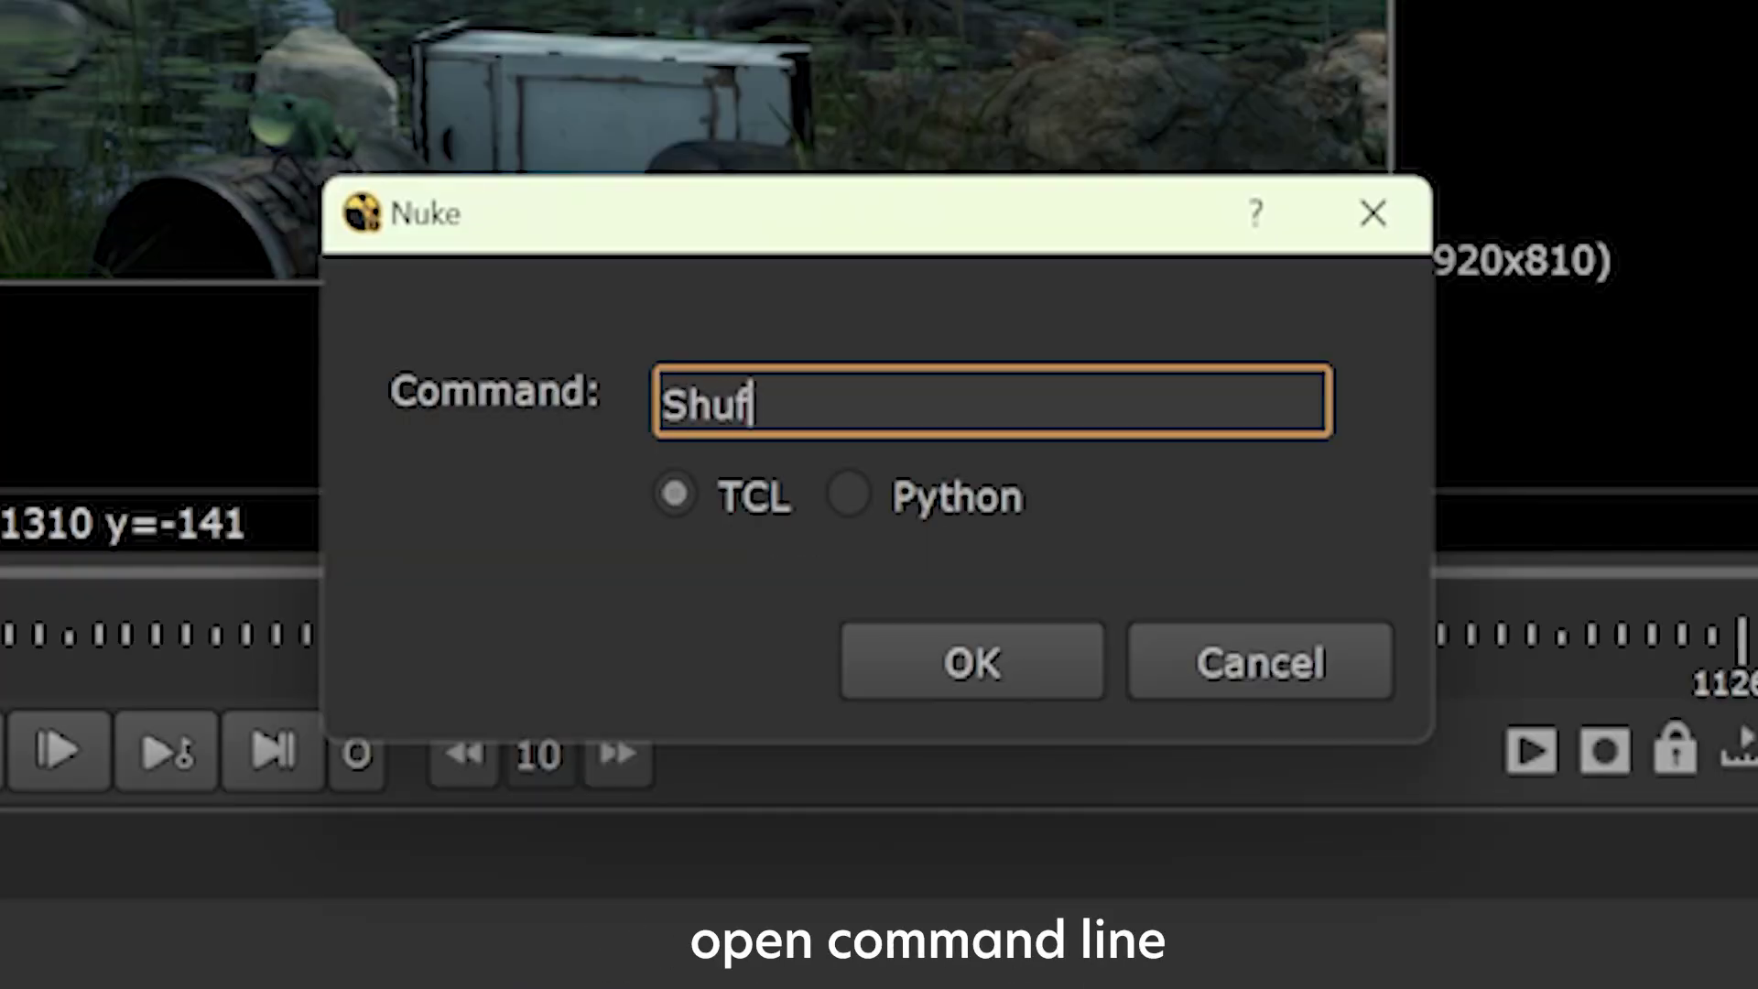
{"action": "type", "text": "fle1"}
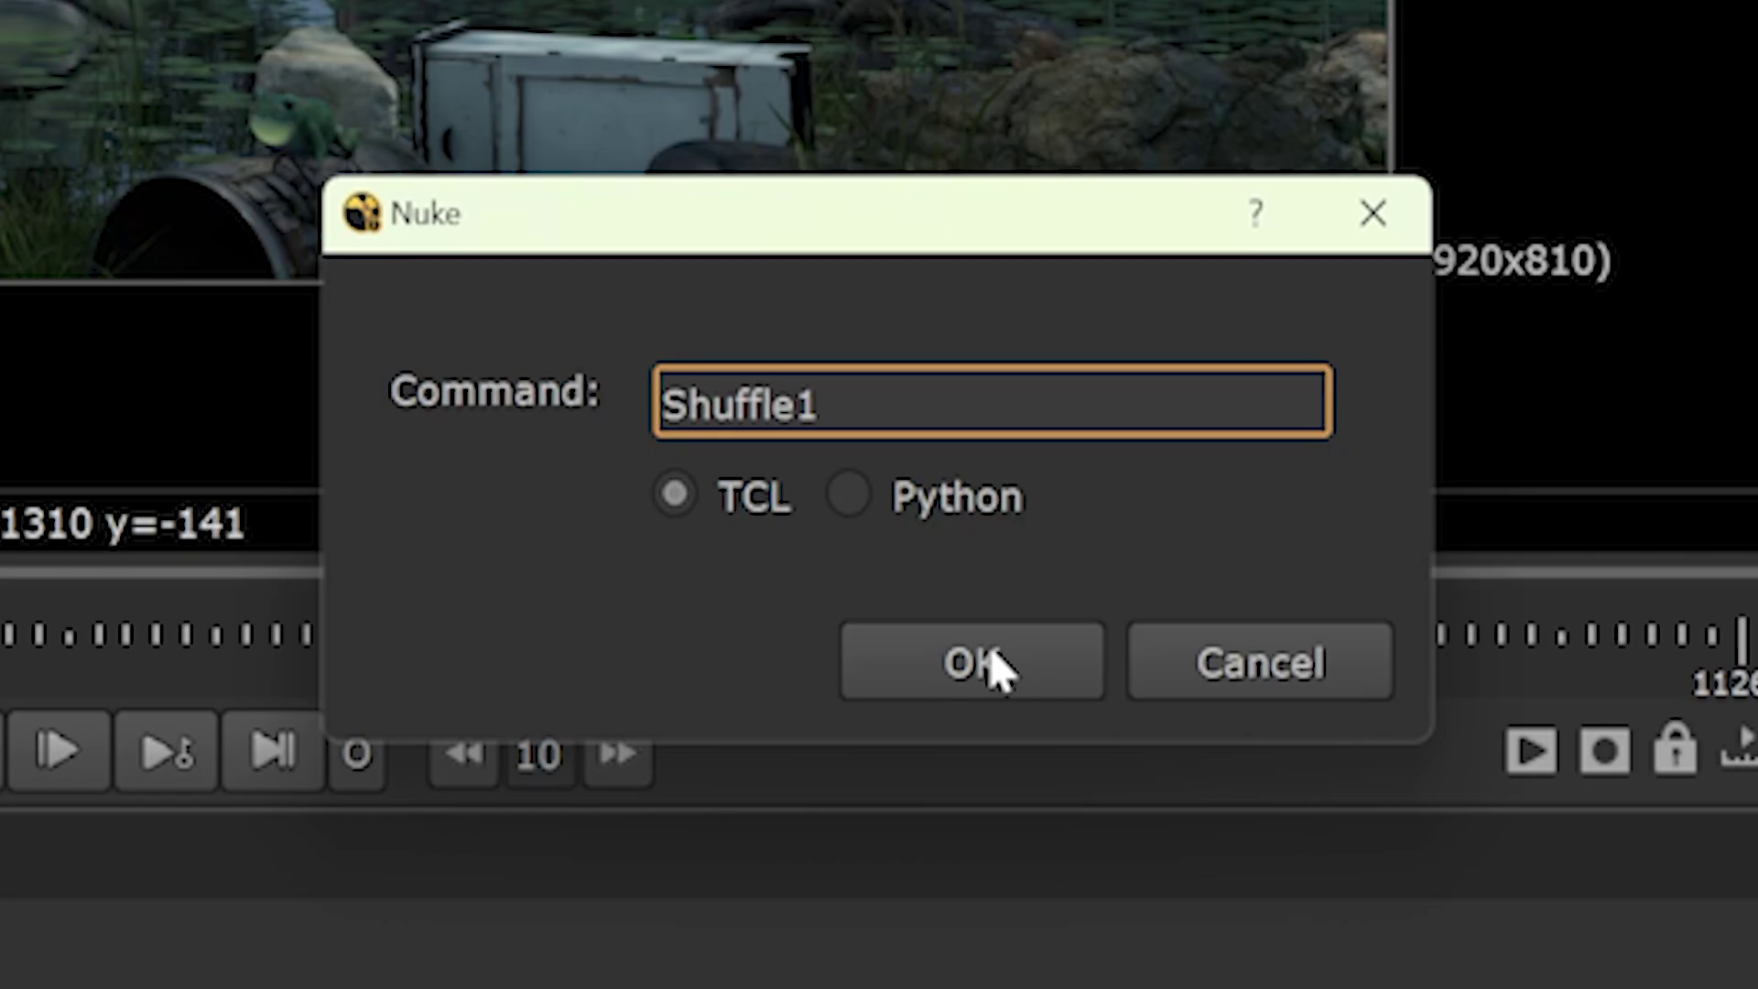
Add a second Shuffle that takes the ViewLayer_Position layer
{"action": "left_click", "coordinate": [992, 666]}
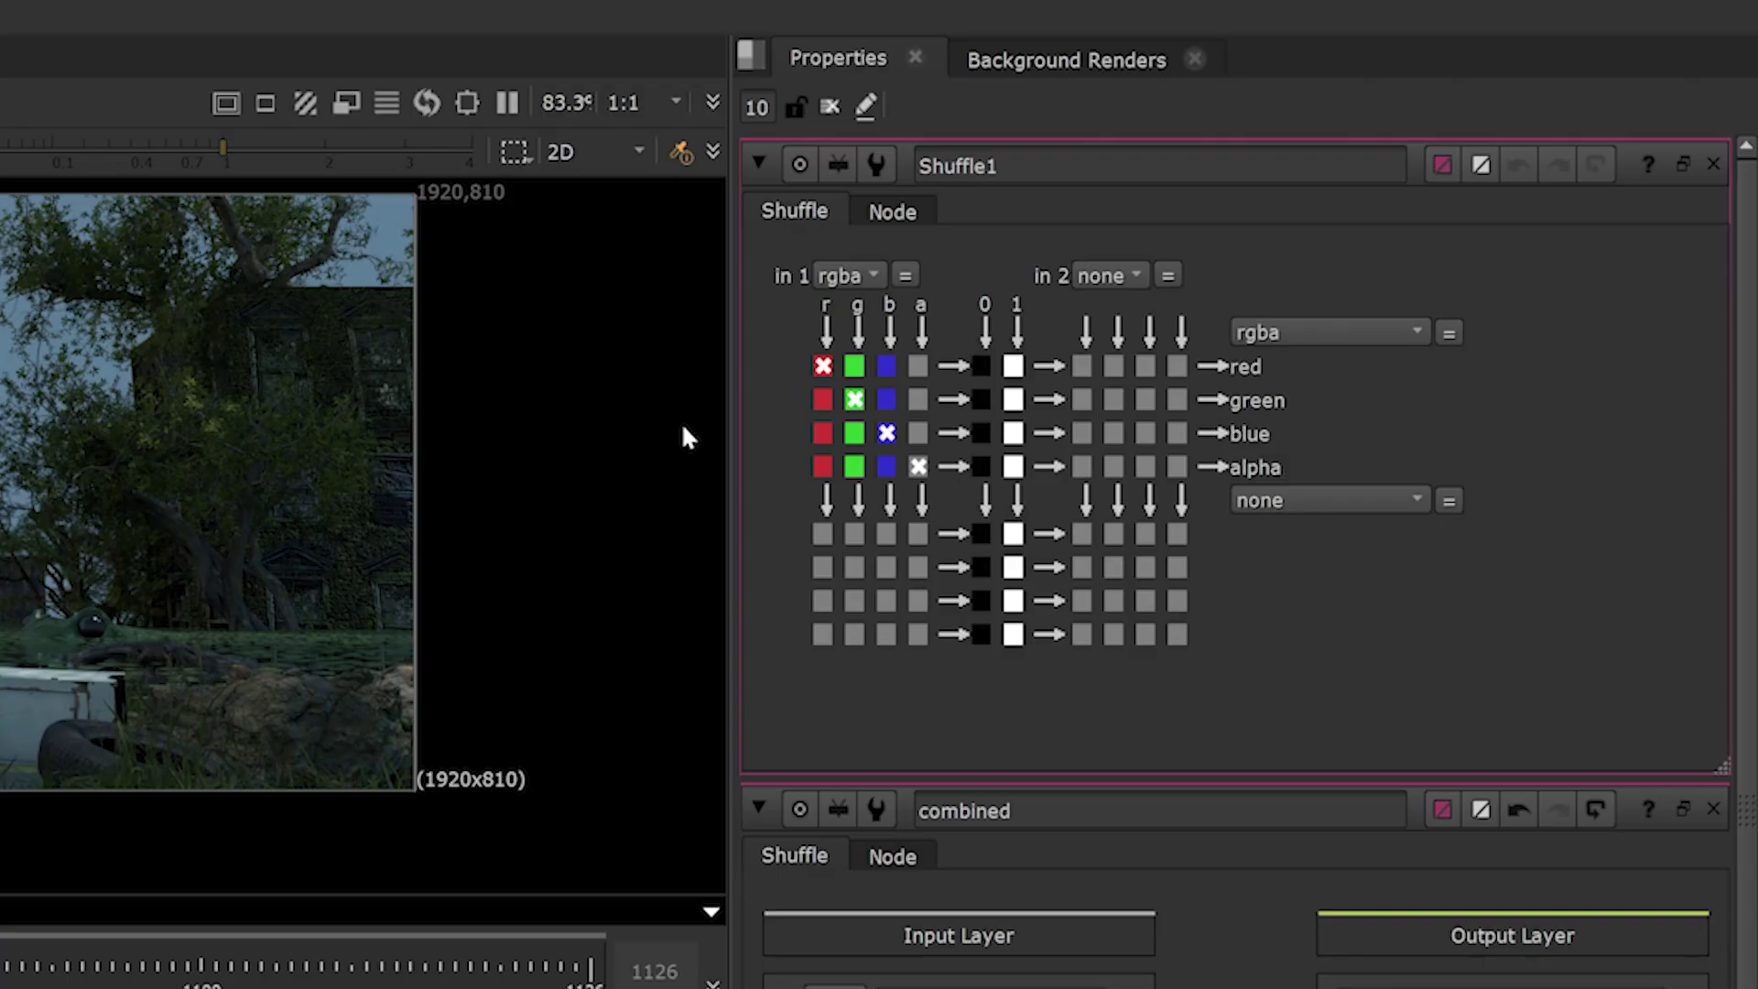
{"action": "left_click", "coordinate": [1253, 151]}
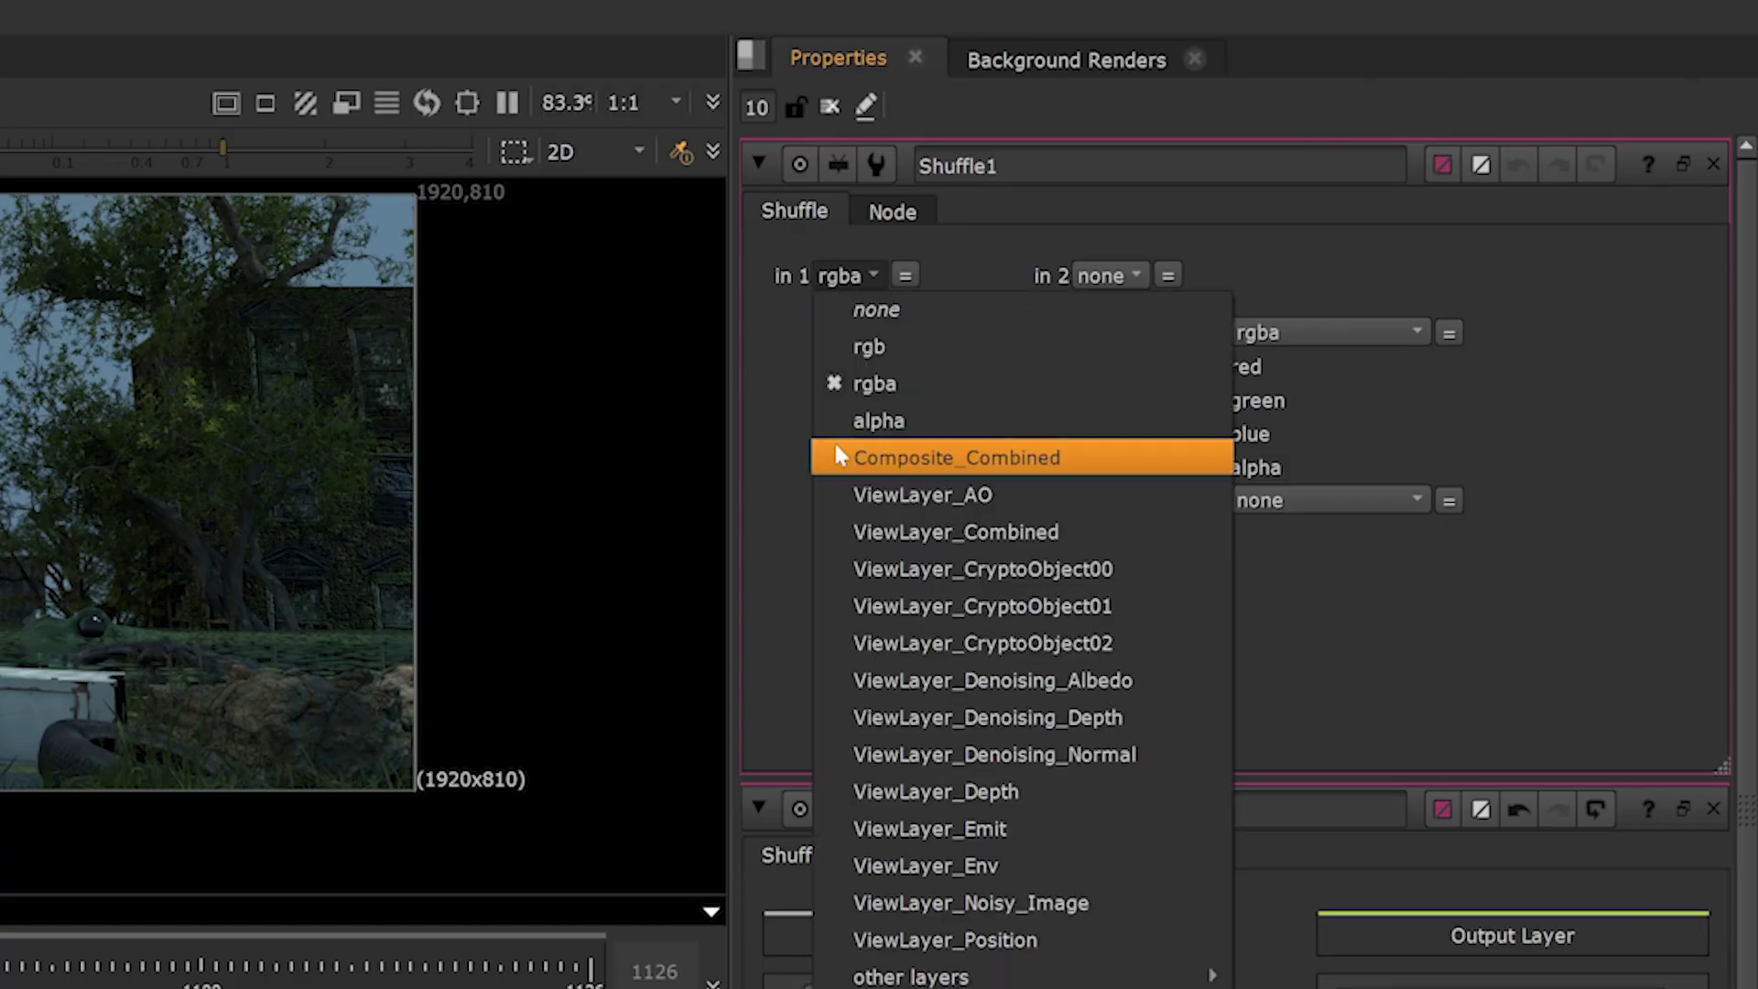
{"action": "left_click", "coordinate": [1312, 527]}
Add a third Shuffle taking ViewLayer_Denoising_Normal and begin renaming it
{"action": "key", "text": "Tab"}
{"action": "key", "text": "Return"}
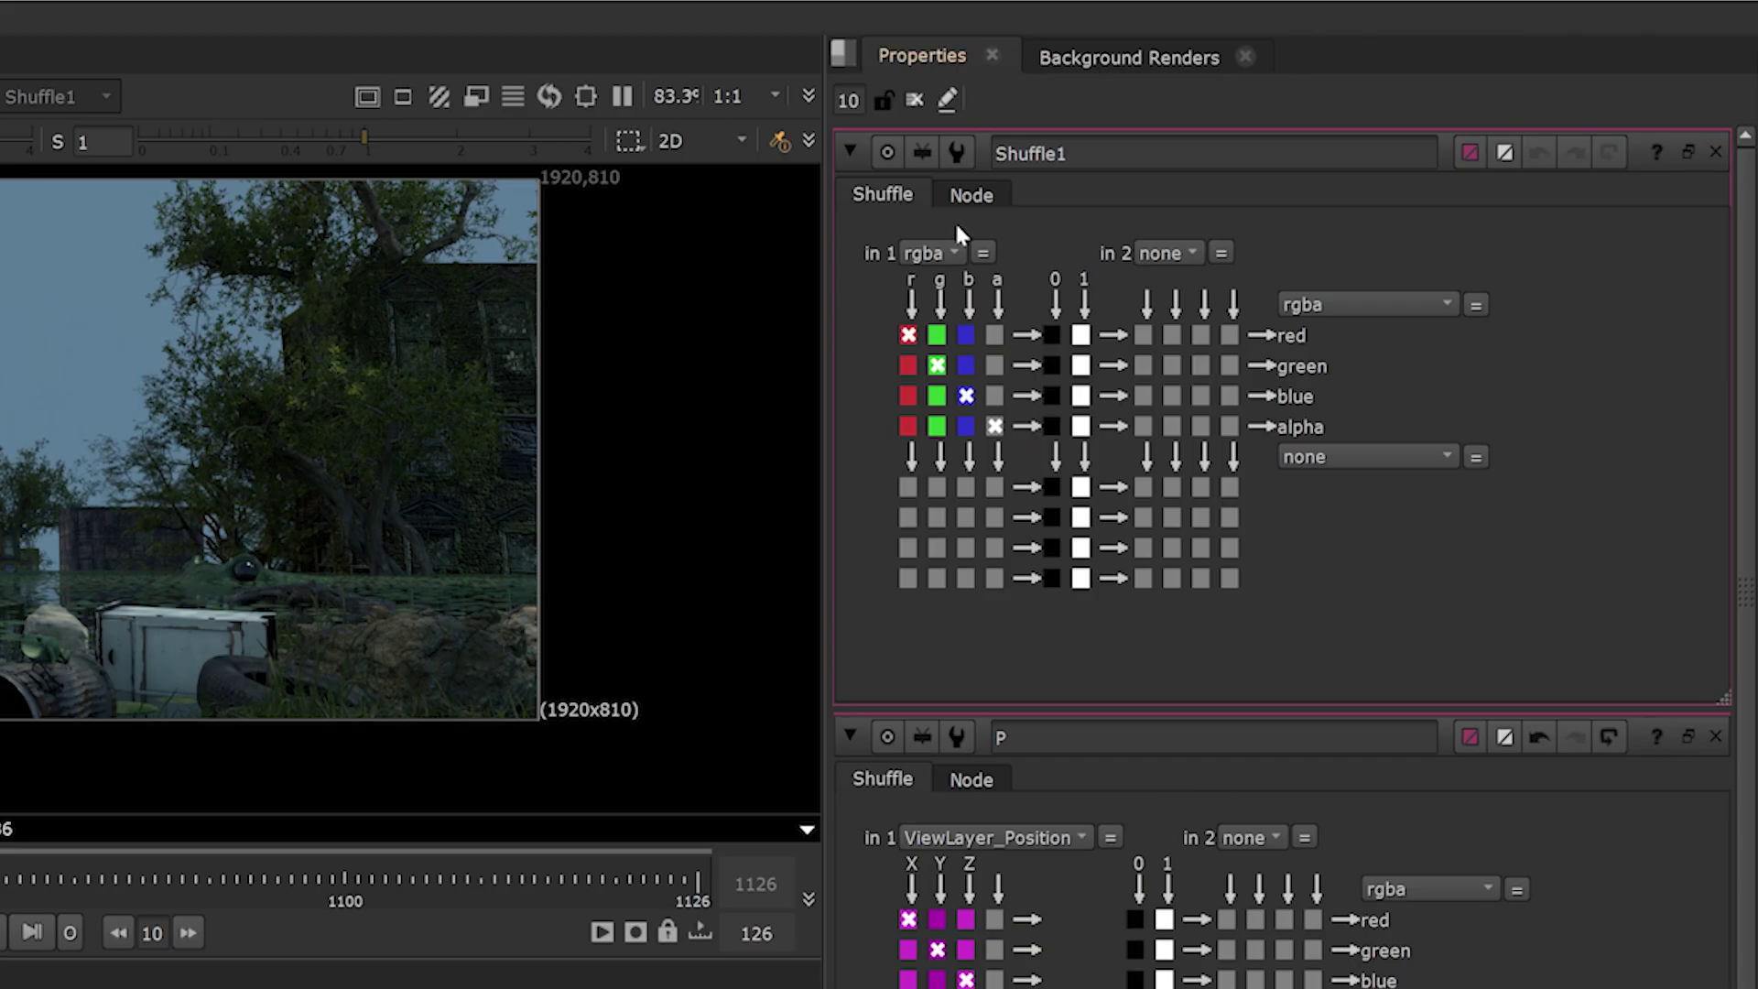
{"action": "left_click", "coordinate": [1255, 153]}
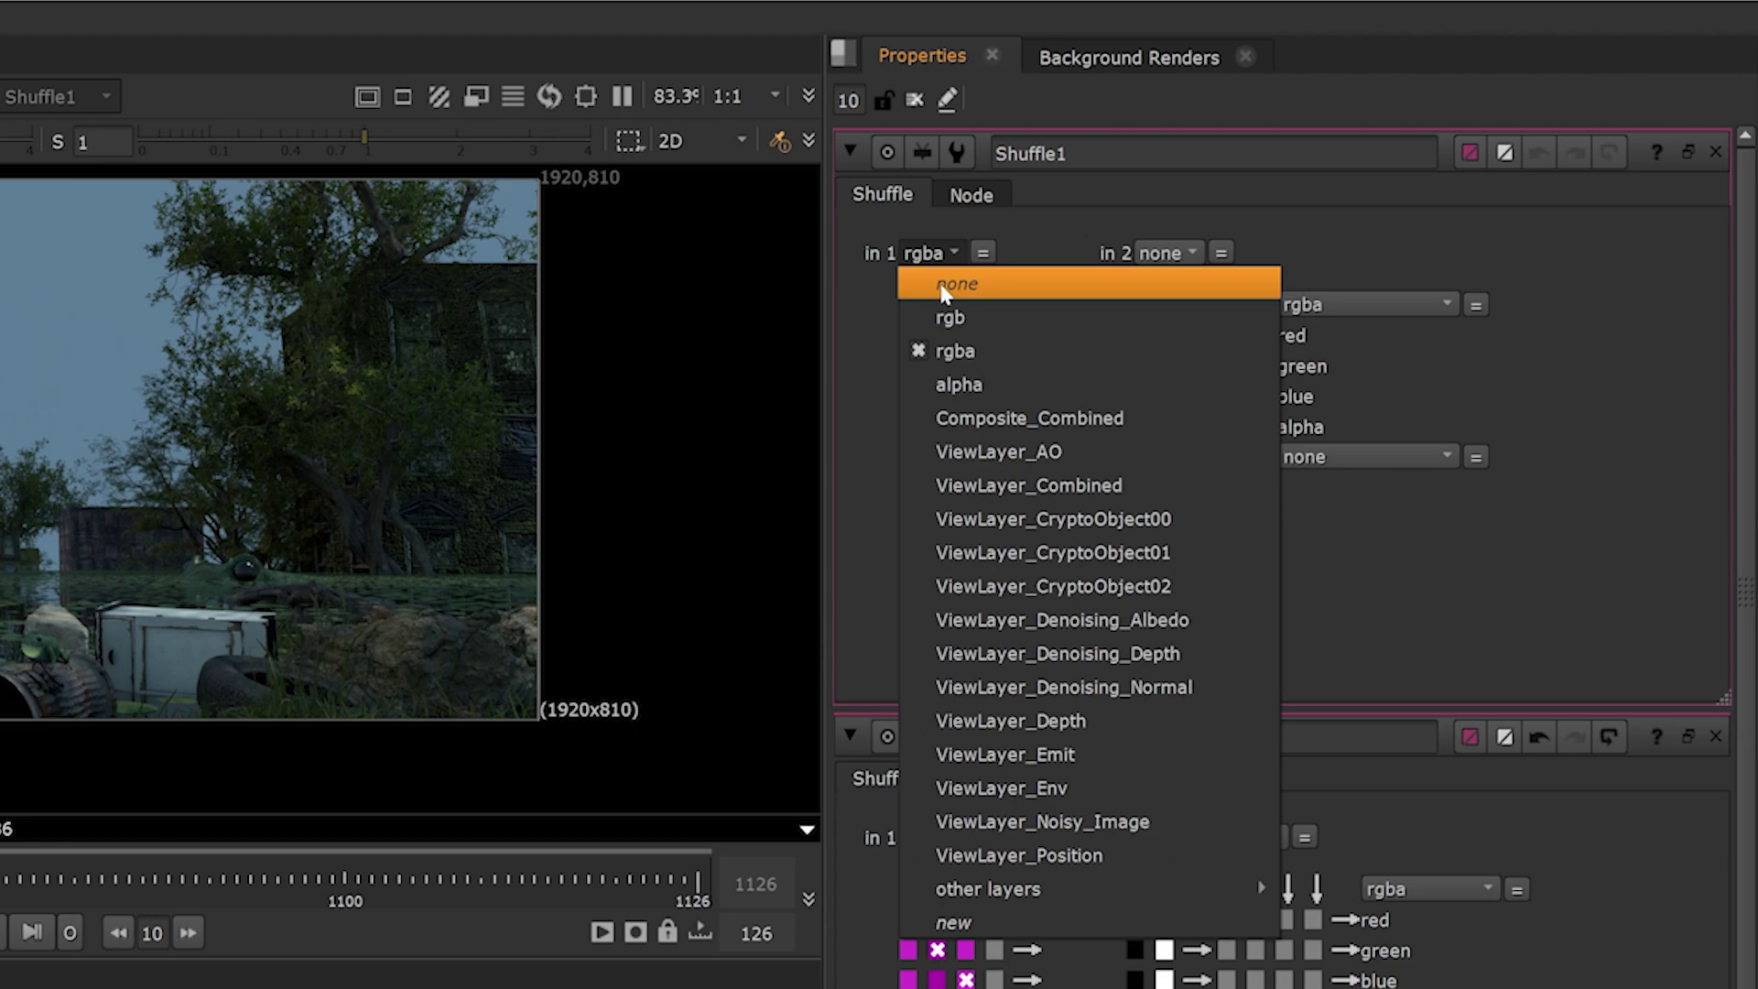
{"action": "left_click", "coordinate": [1028, 687]}
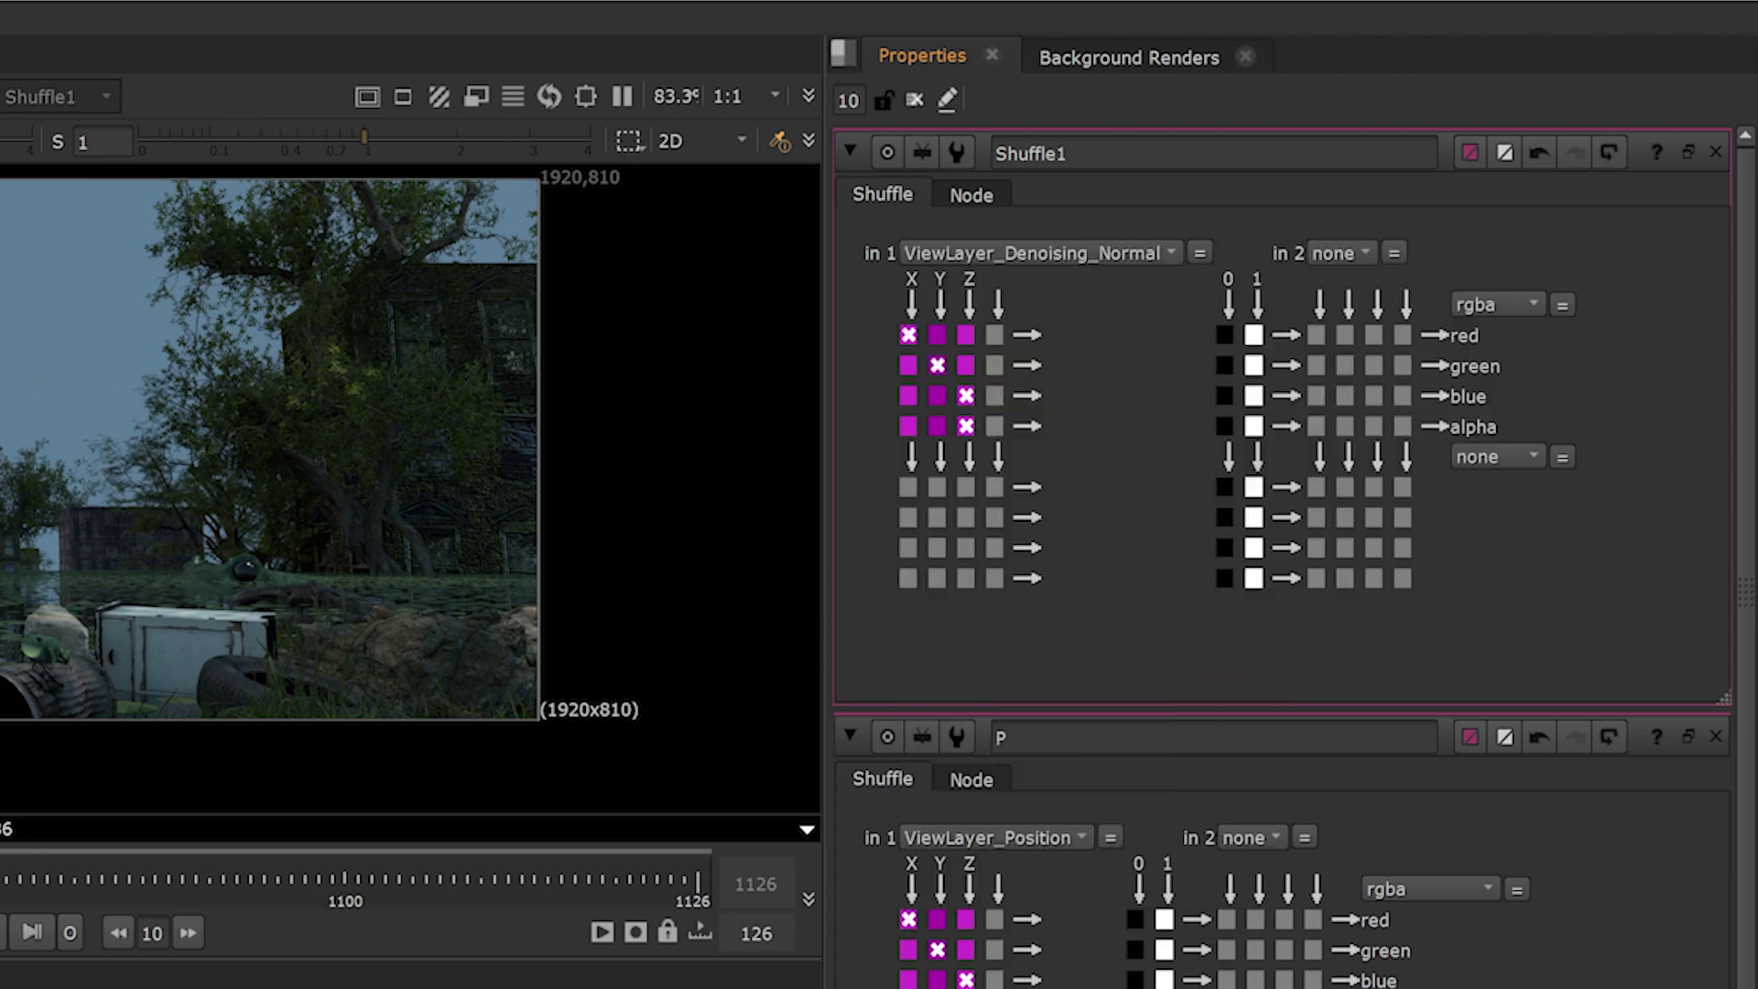
{"action": "left_click", "coordinate": [1184, 153]}
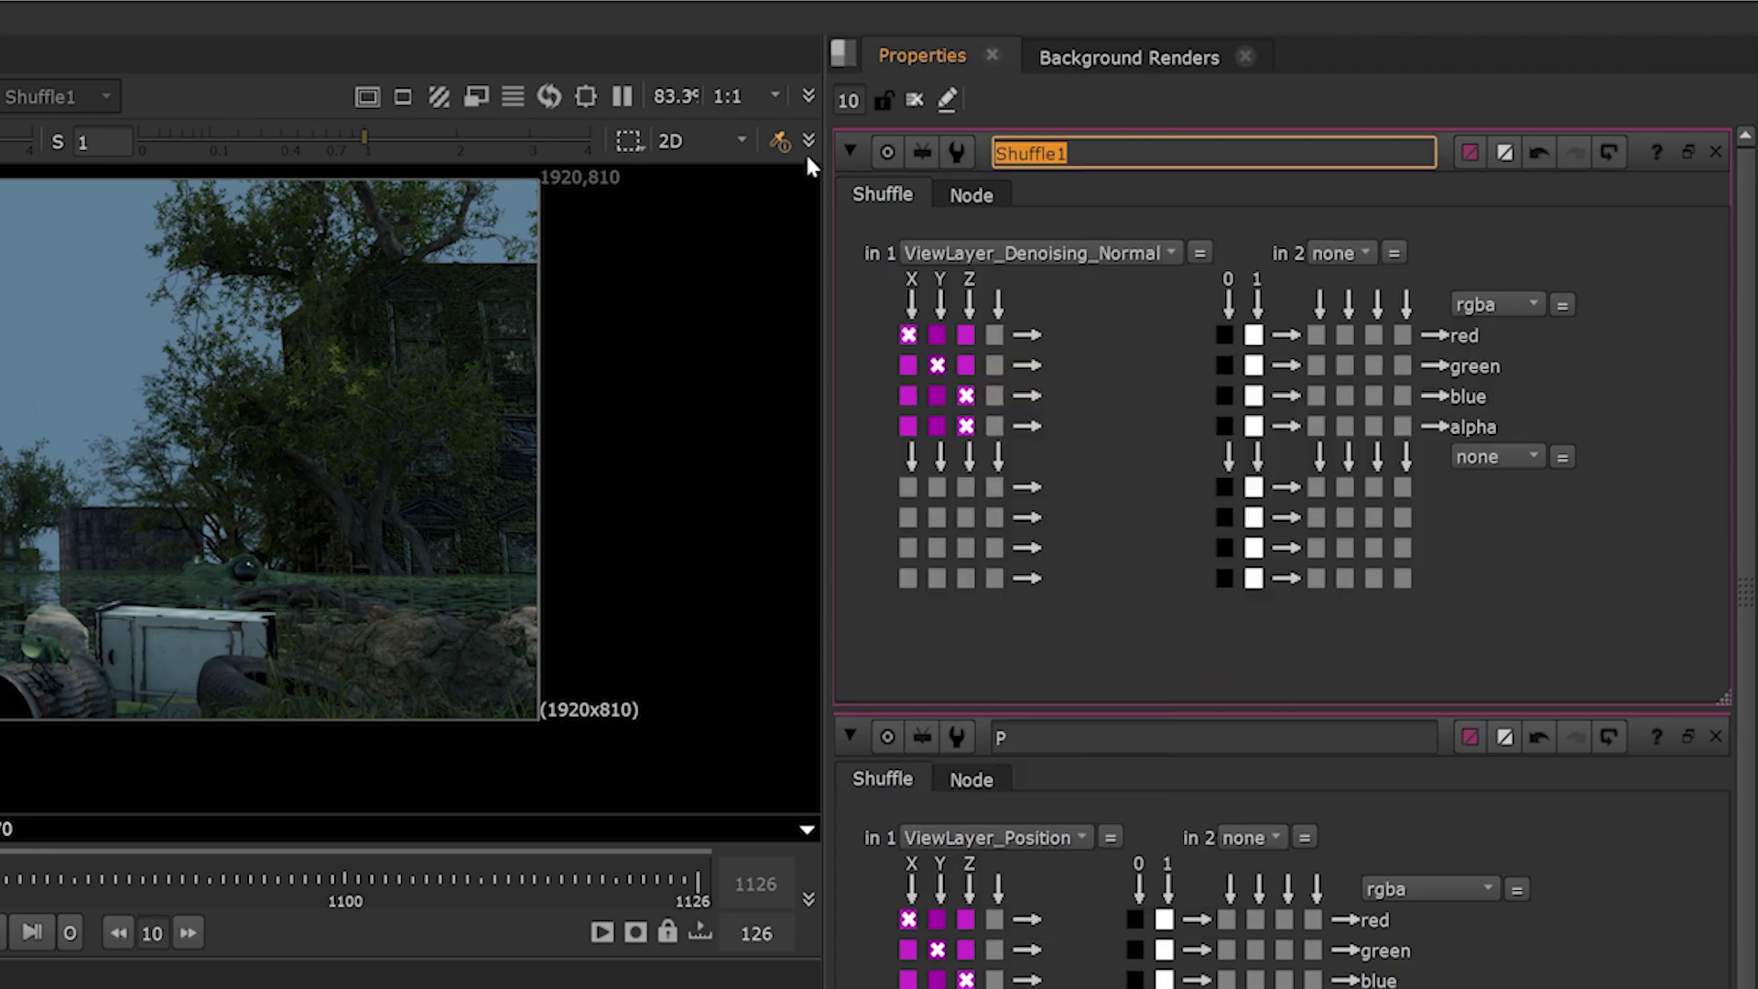
Name the shuffle N and insert PositionToPoints1, wiring P to pos and N to norm
{"action": "key", "text": "Return"}
{"action": "key", "text": "Tab"}
{"action": "type", "text": "p"}
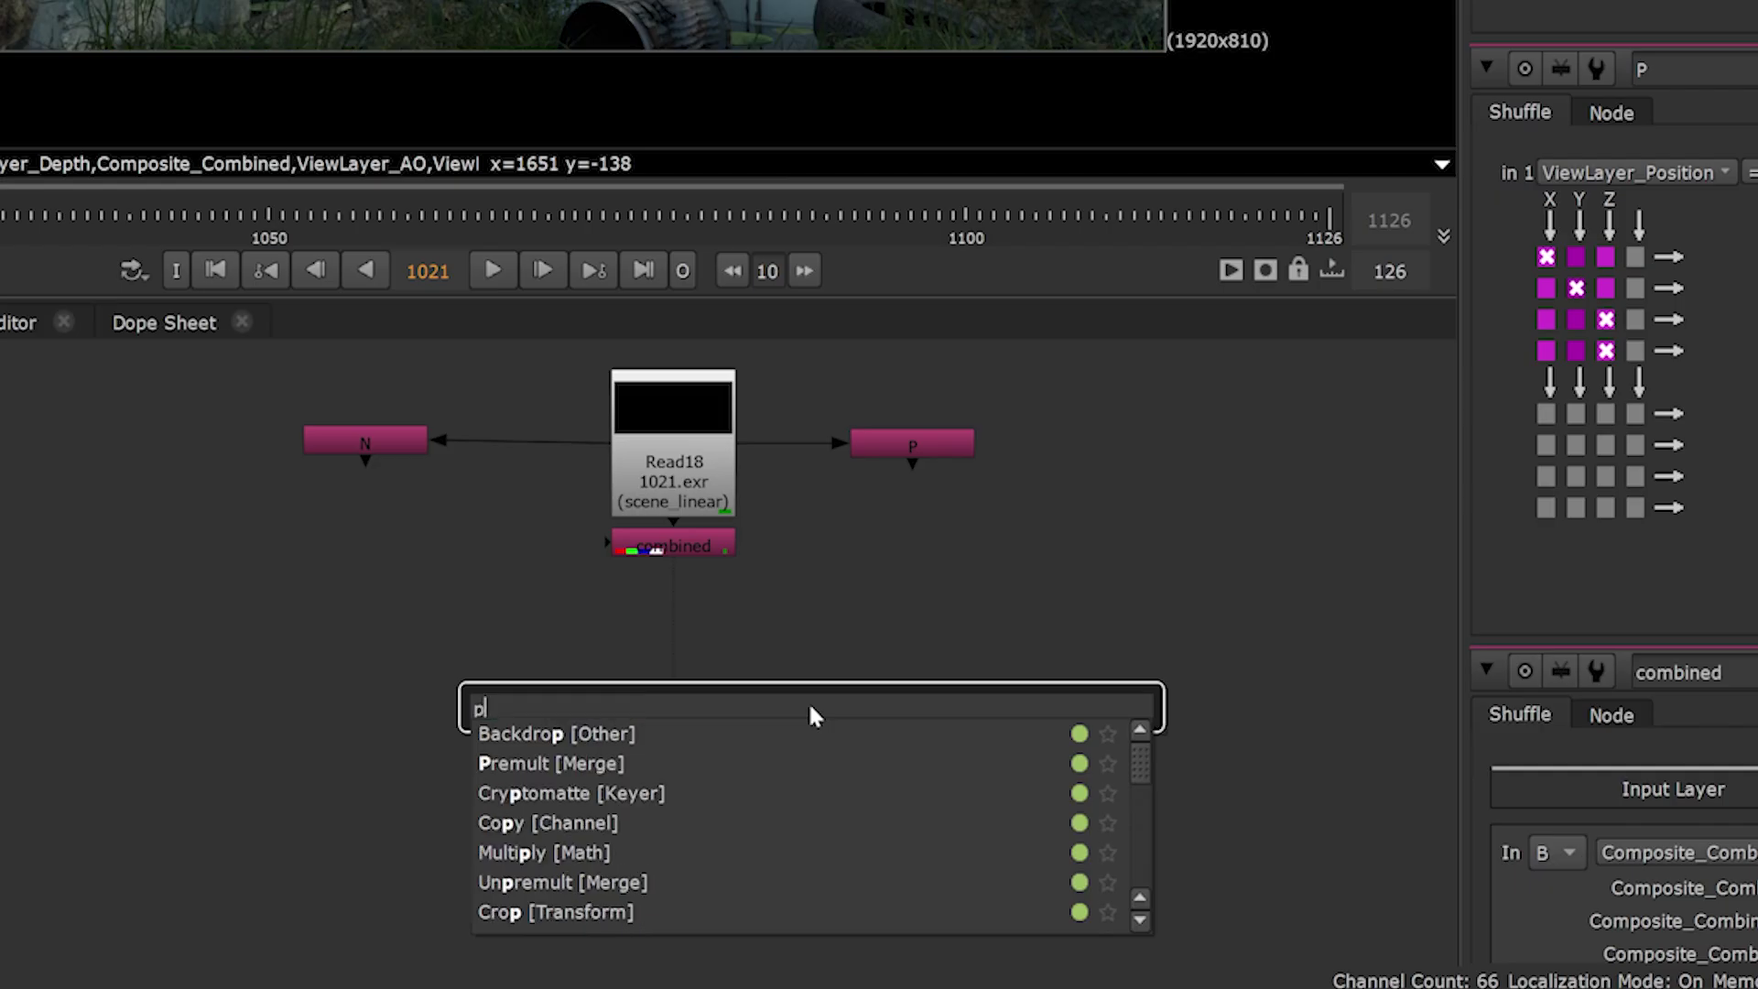
{"action": "type", "text": "o"}
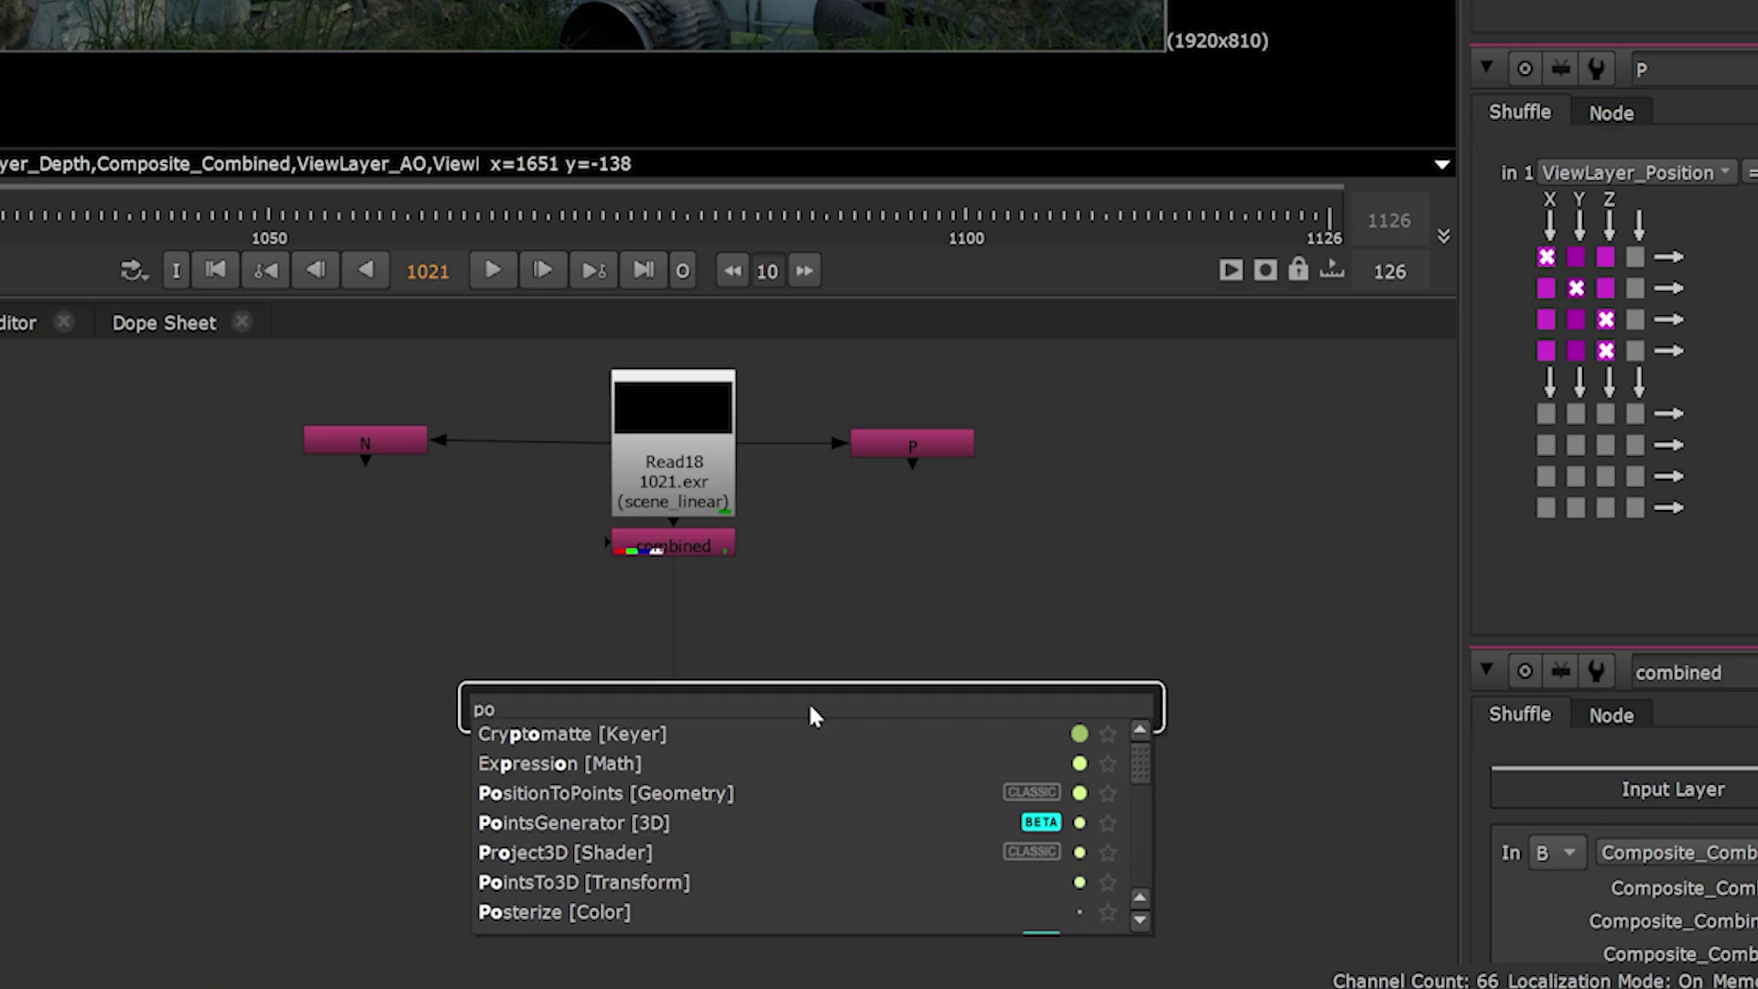
{"action": "key", "text": "Down"}
{"action": "key", "text": "Down"}
{"action": "key", "text": "Down"}
{"action": "key", "text": "Return"}
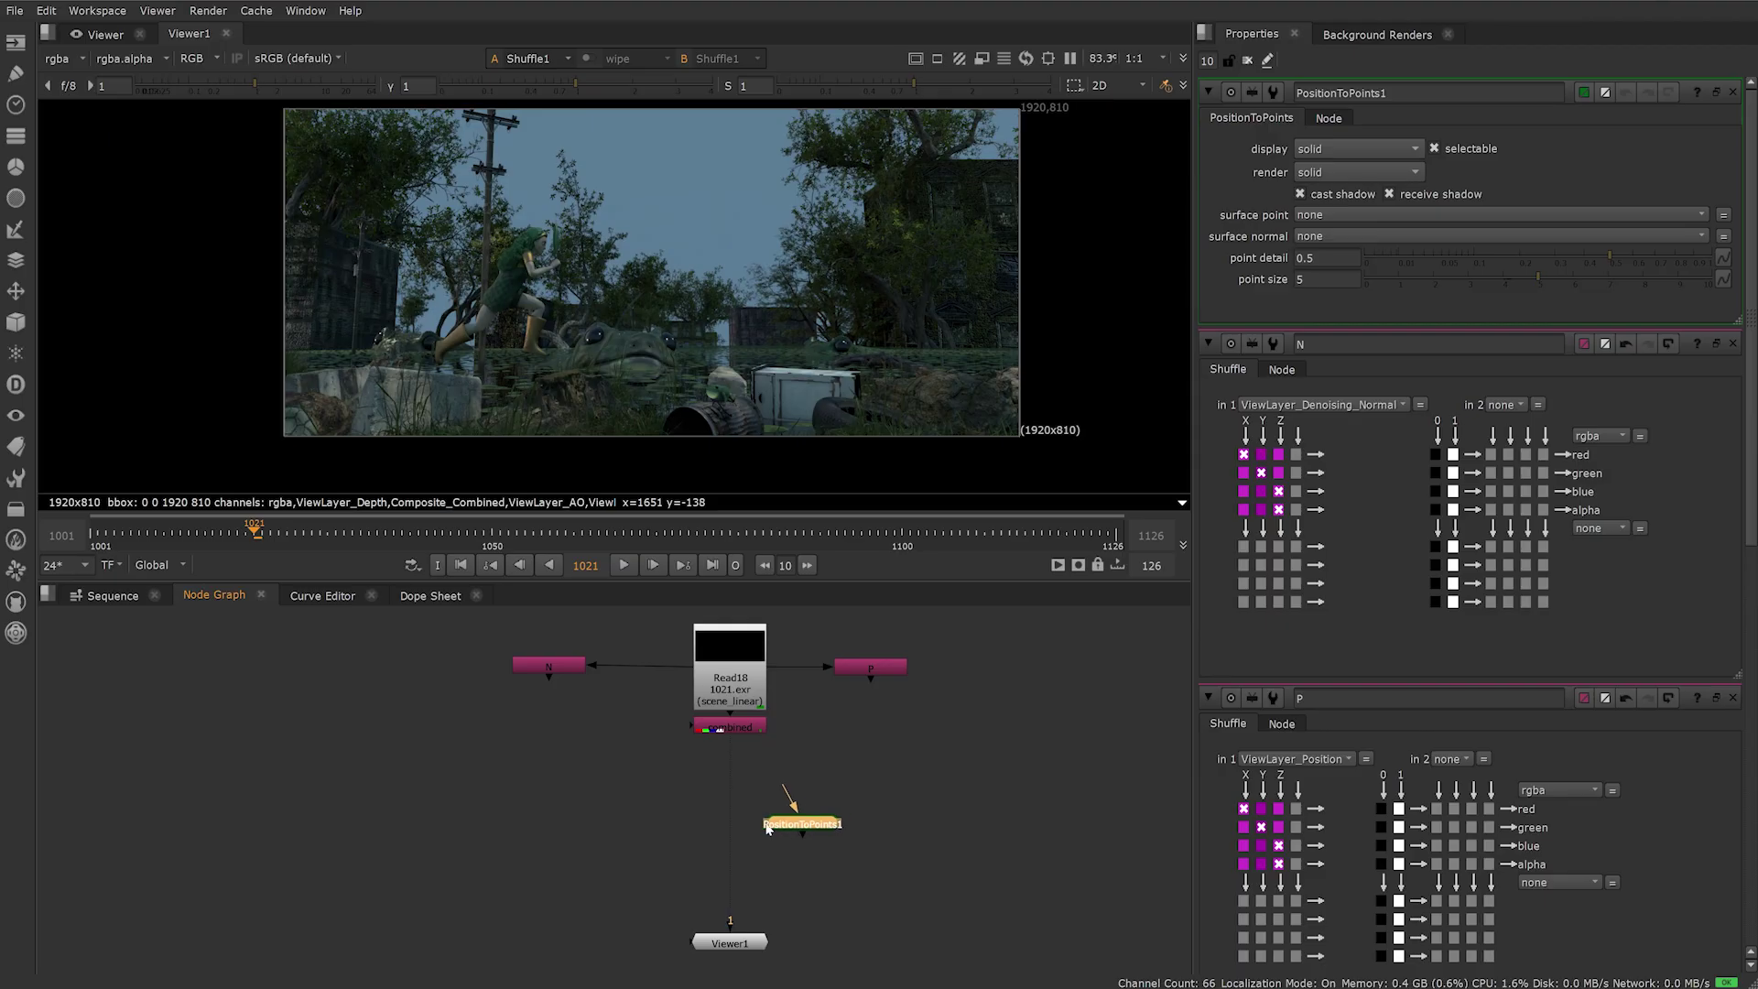
{"action": "left_click", "coordinate": [731, 822]}
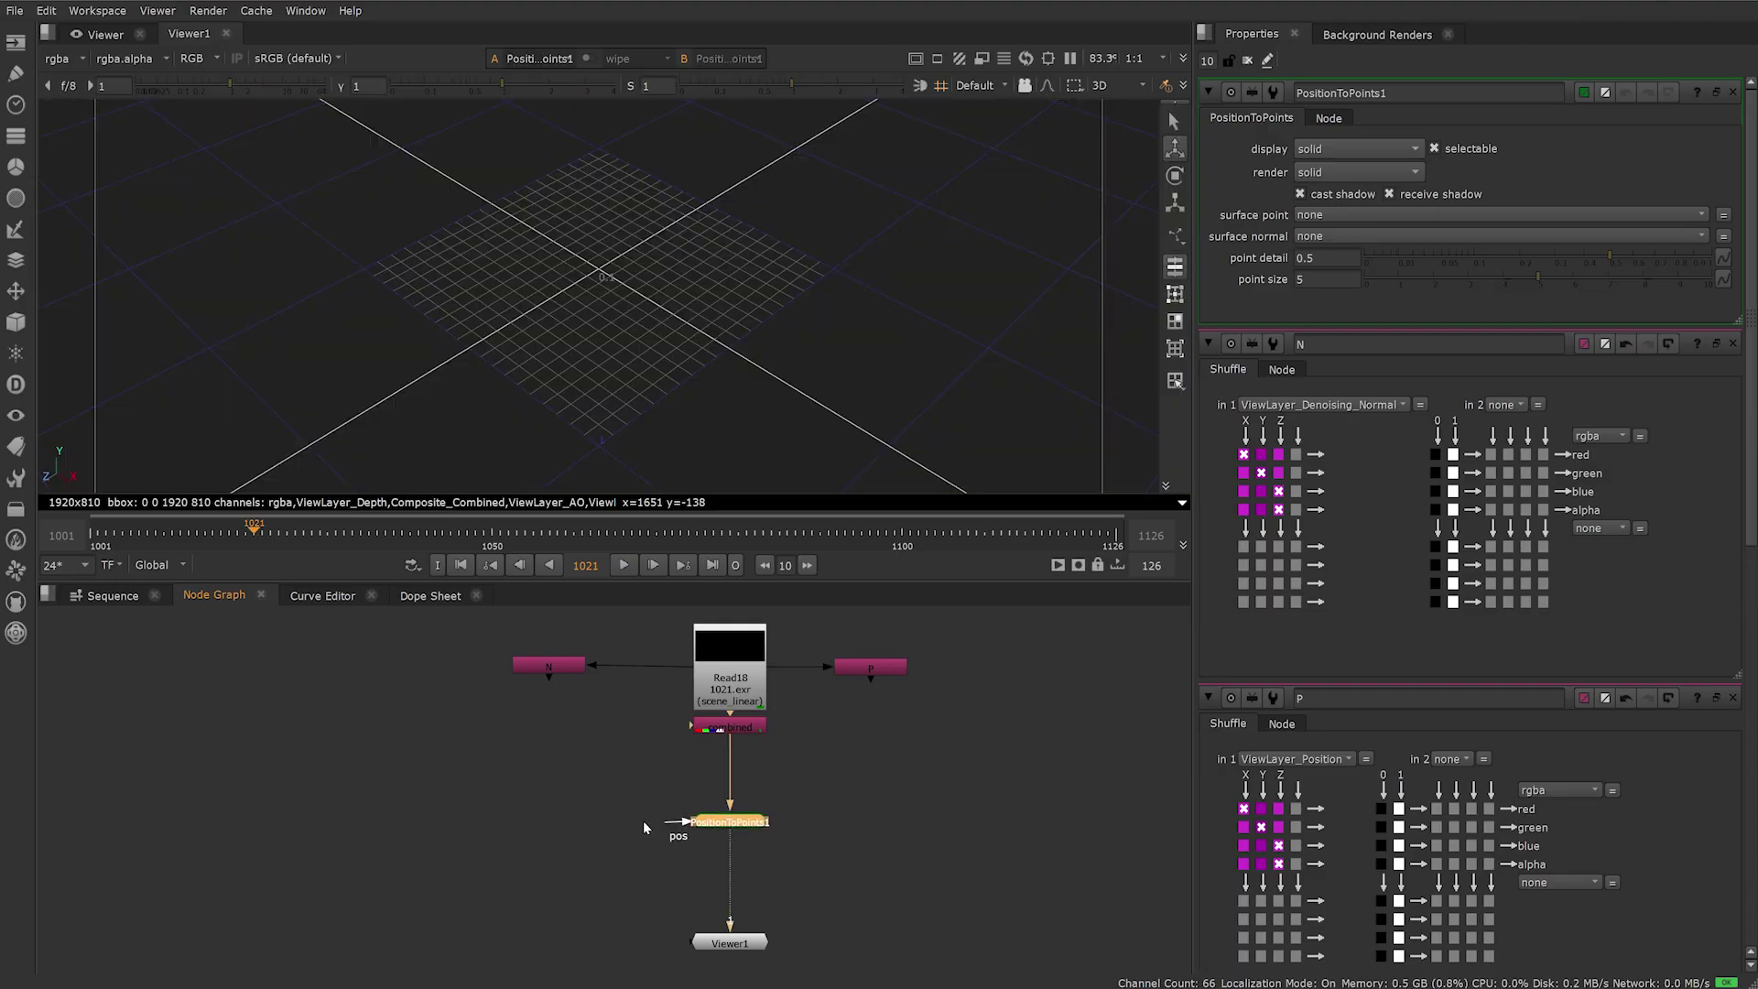
{"action": "left_click_drag", "start_coordinate": [852, 683], "coordinate": [859, 673]}
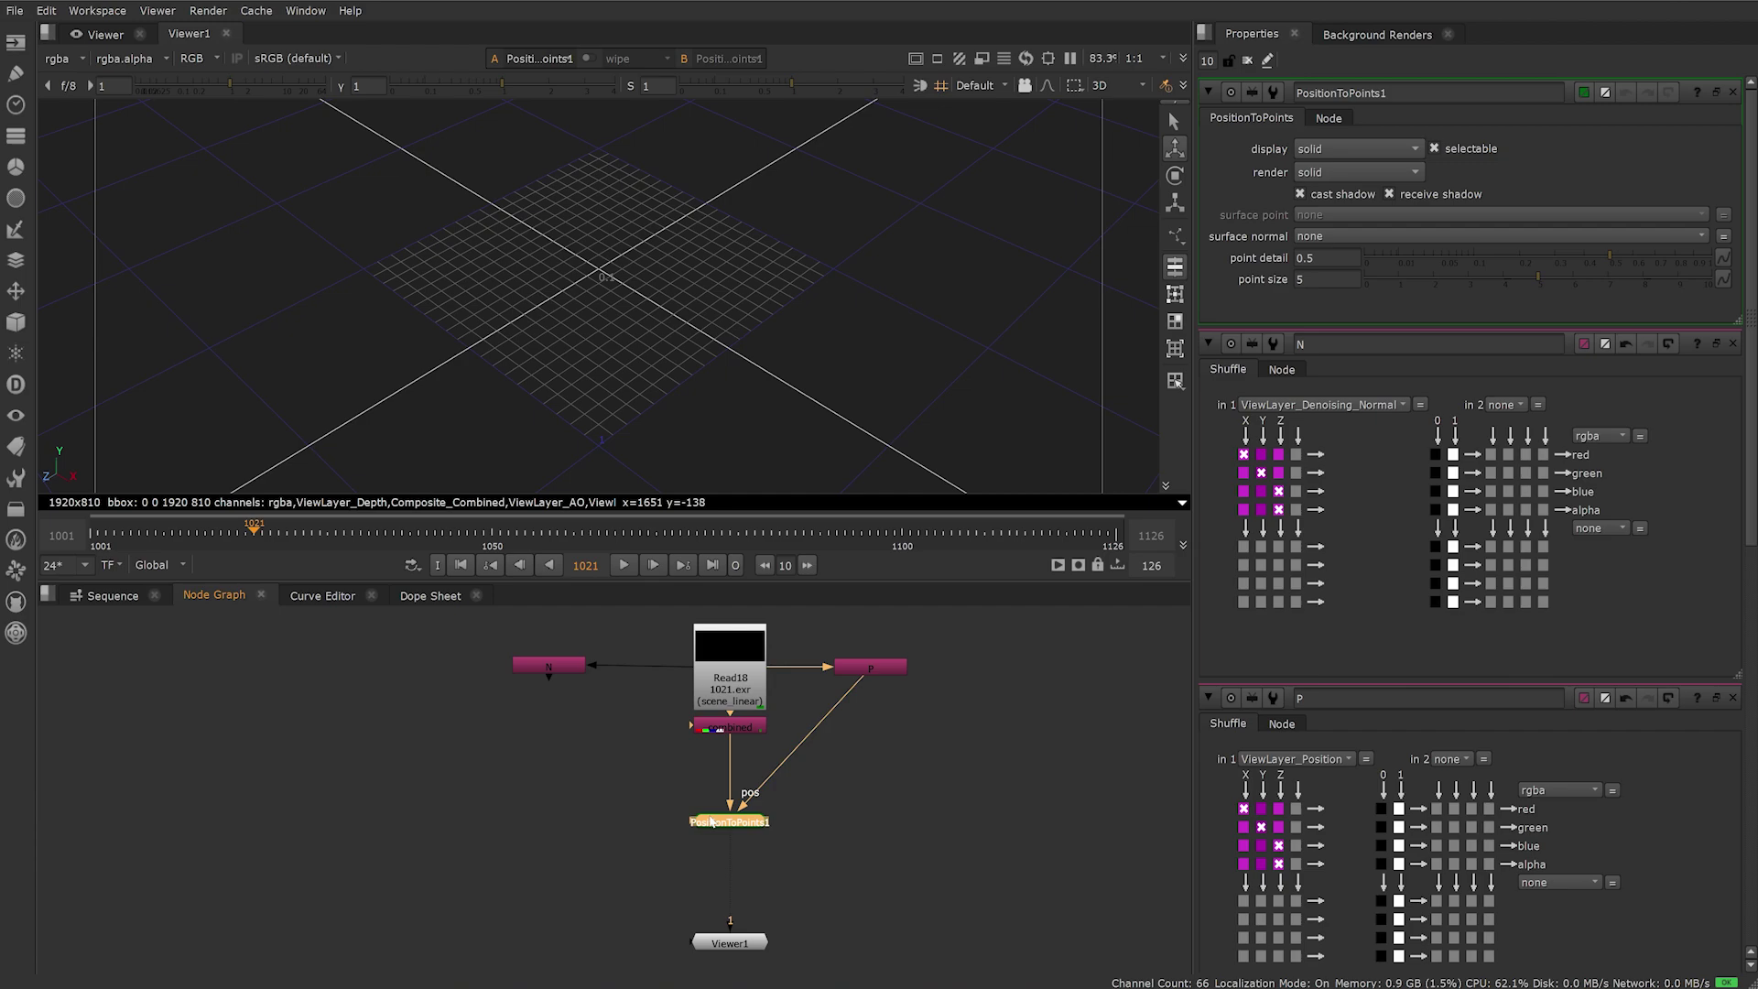
{"action": "left_click_drag", "start_coordinate": [697, 807], "coordinate": [549, 667]}
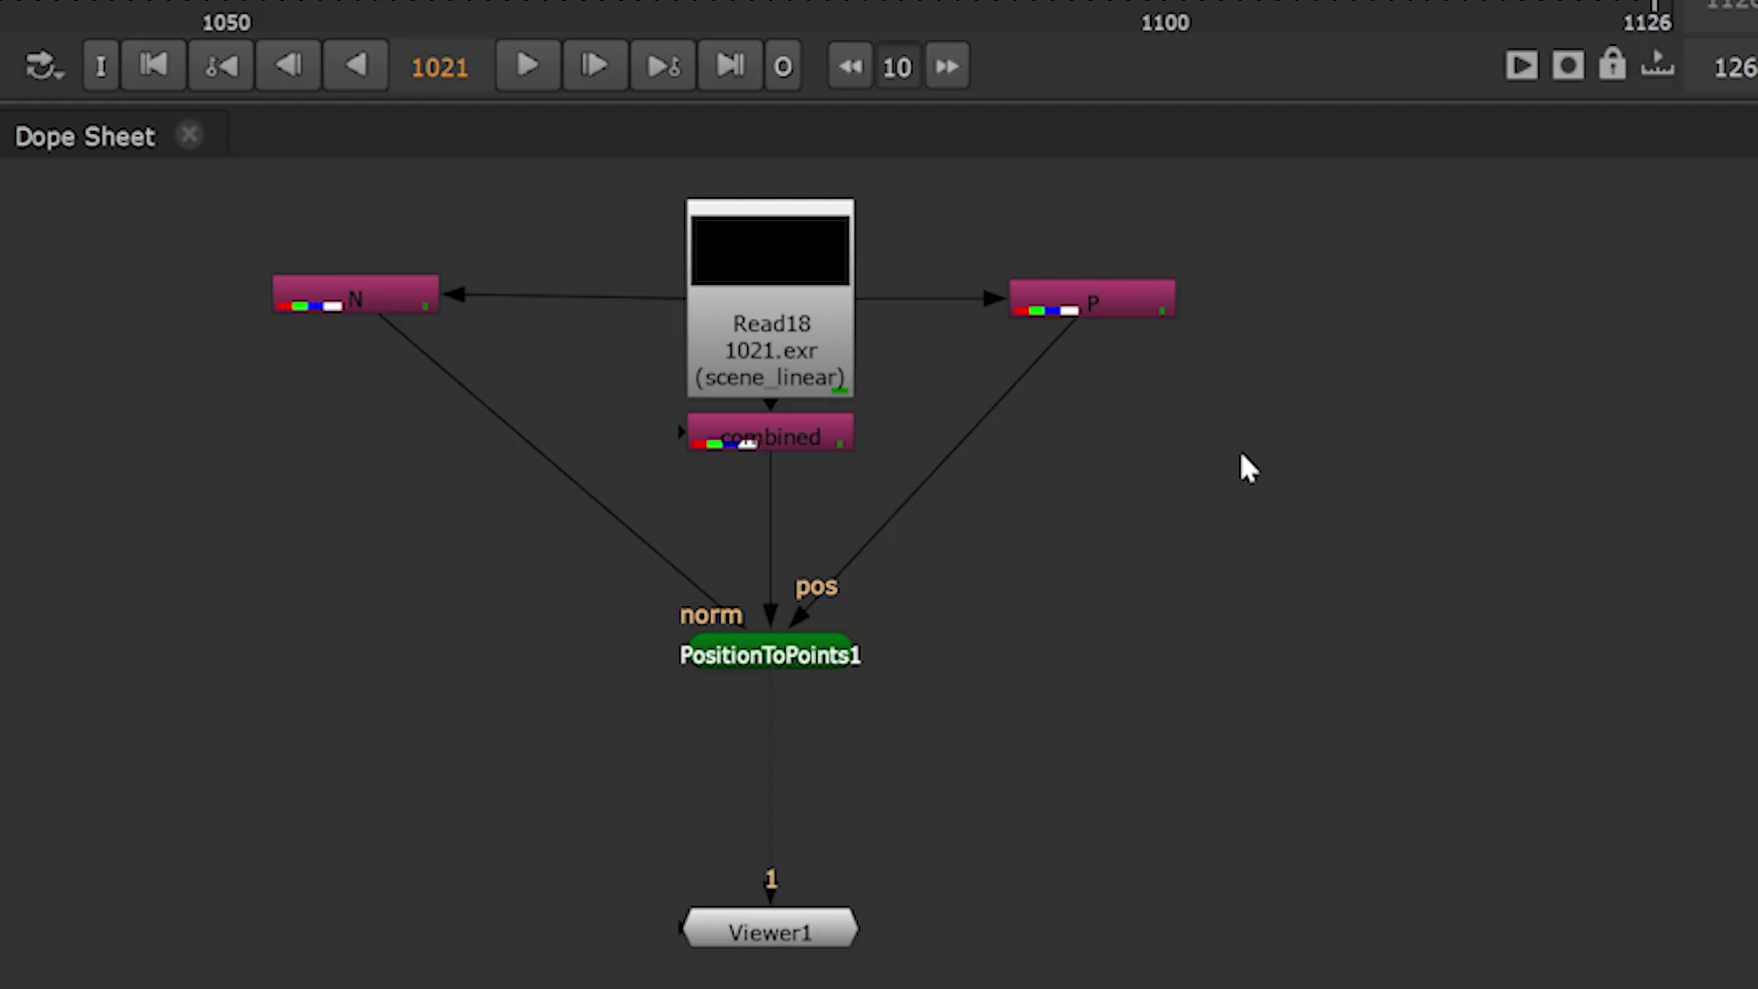
Add Expression1 below P with green set to b and blue to g*-1
{"action": "key", "text": "Tab"}
{"action": "type", "text": "exp"}
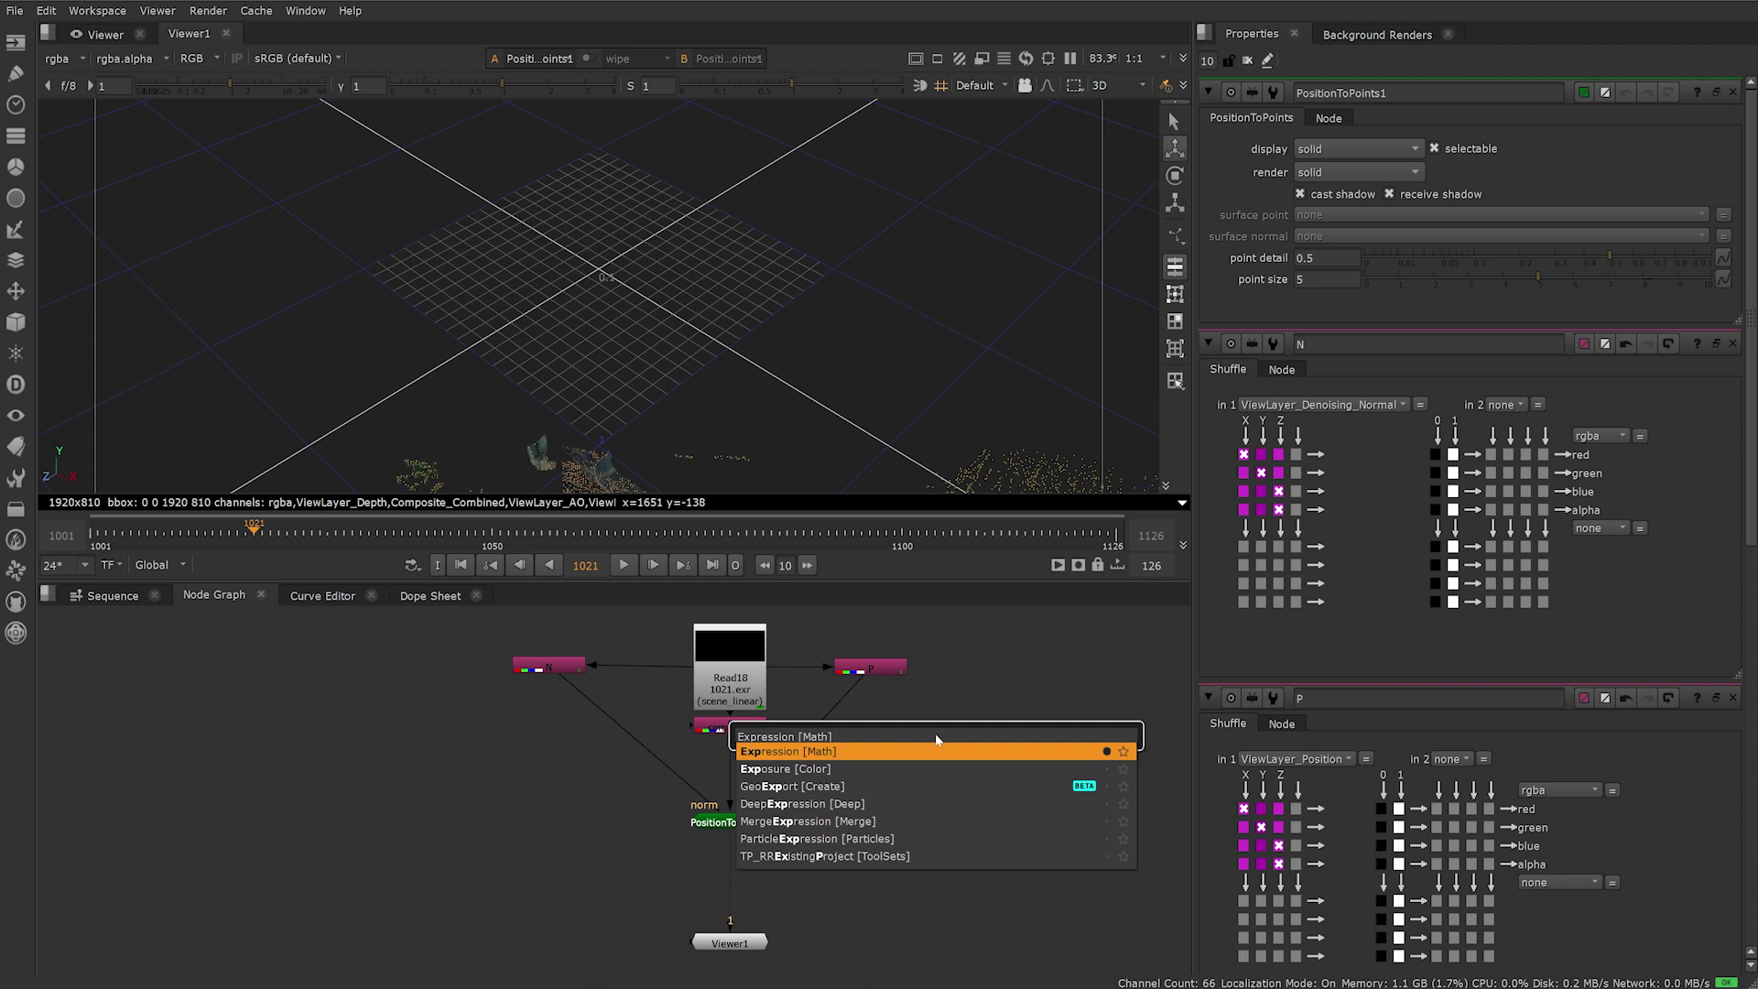
{"action": "key", "text": "Return"}
{"action": "left_click_drag", "start_coordinate": [820, 712], "coordinate": [872, 706]}
{"action": "left_click", "coordinate": [1511, 305]}
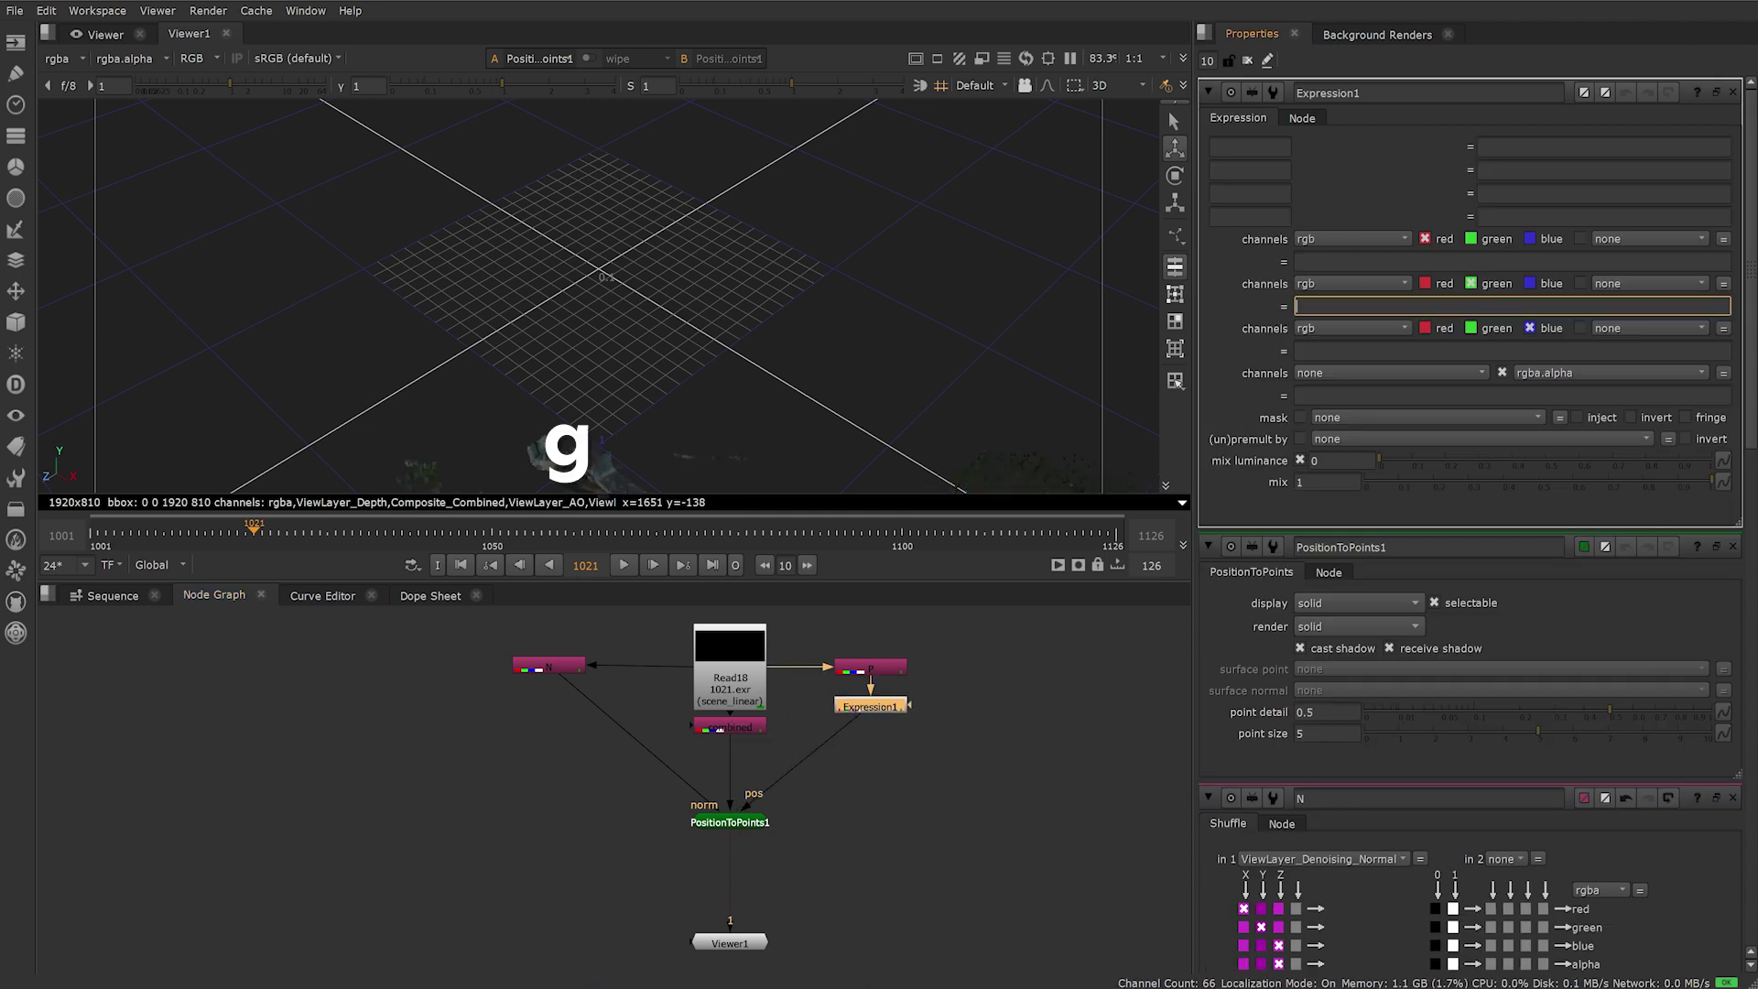
{"action": "type", "text": "b"}
{"action": "key", "text": "Tab"}
{"action": "type", "text": "g*"}
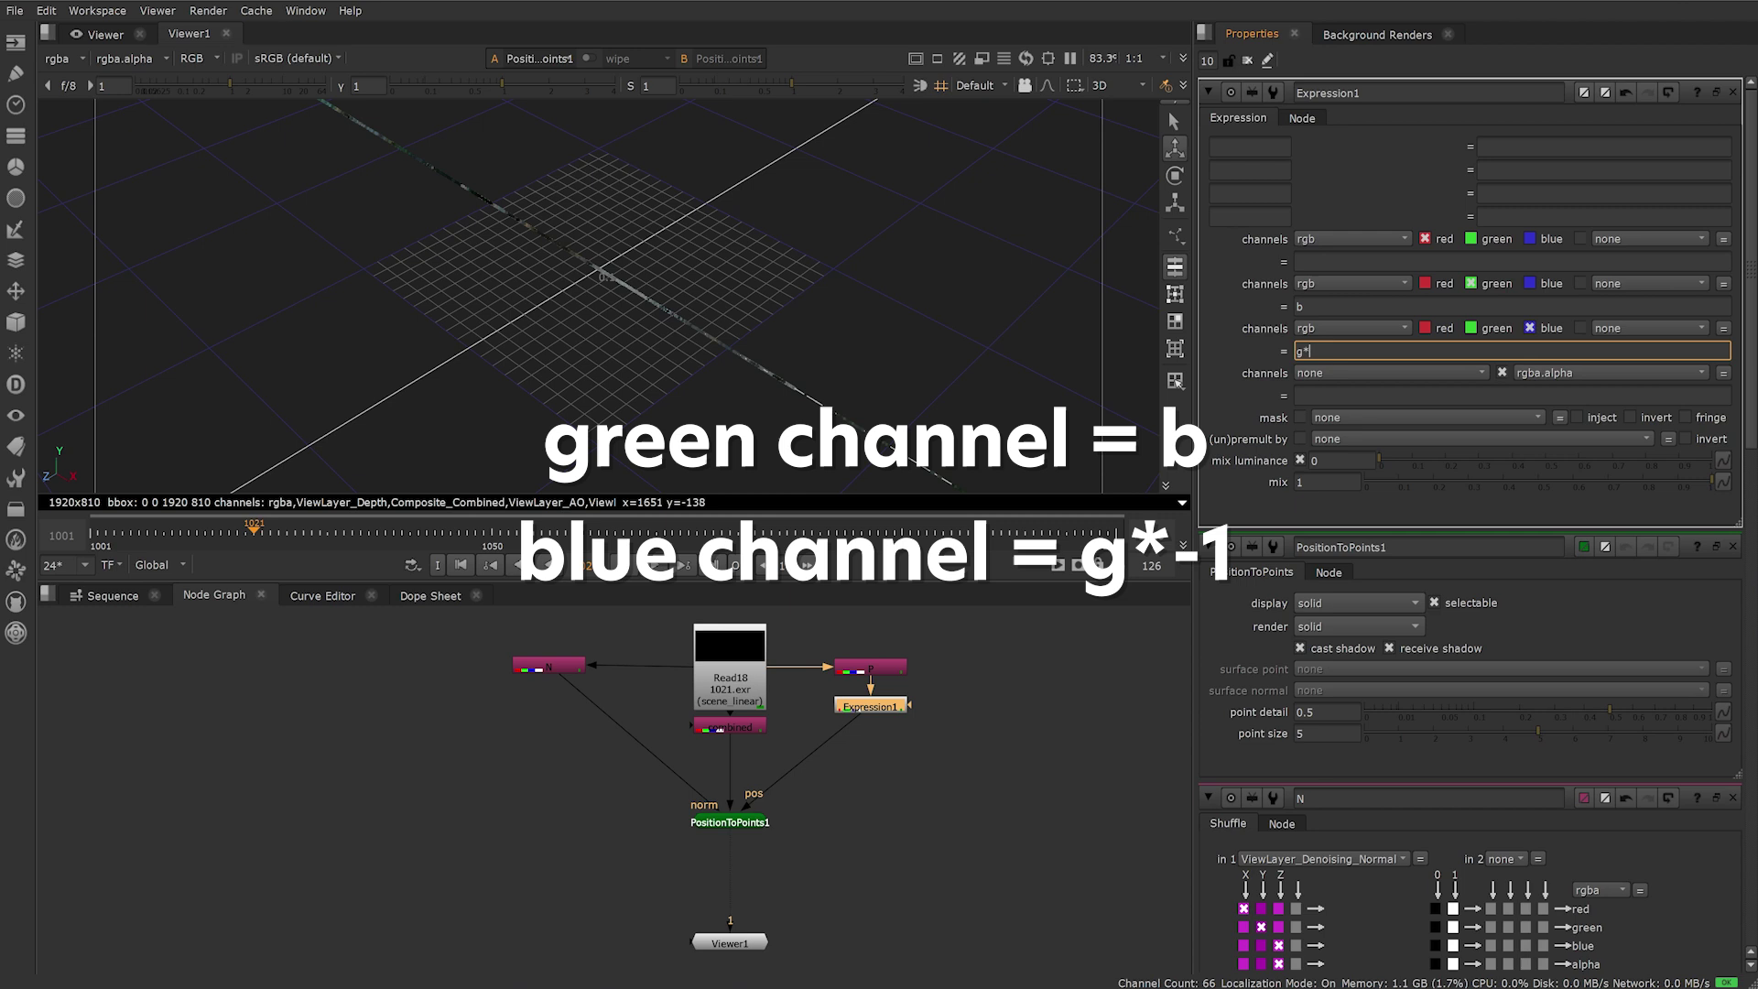
{"action": "type", "text": "-1"}
{"action": "left_click", "coordinate": [915, 607]}
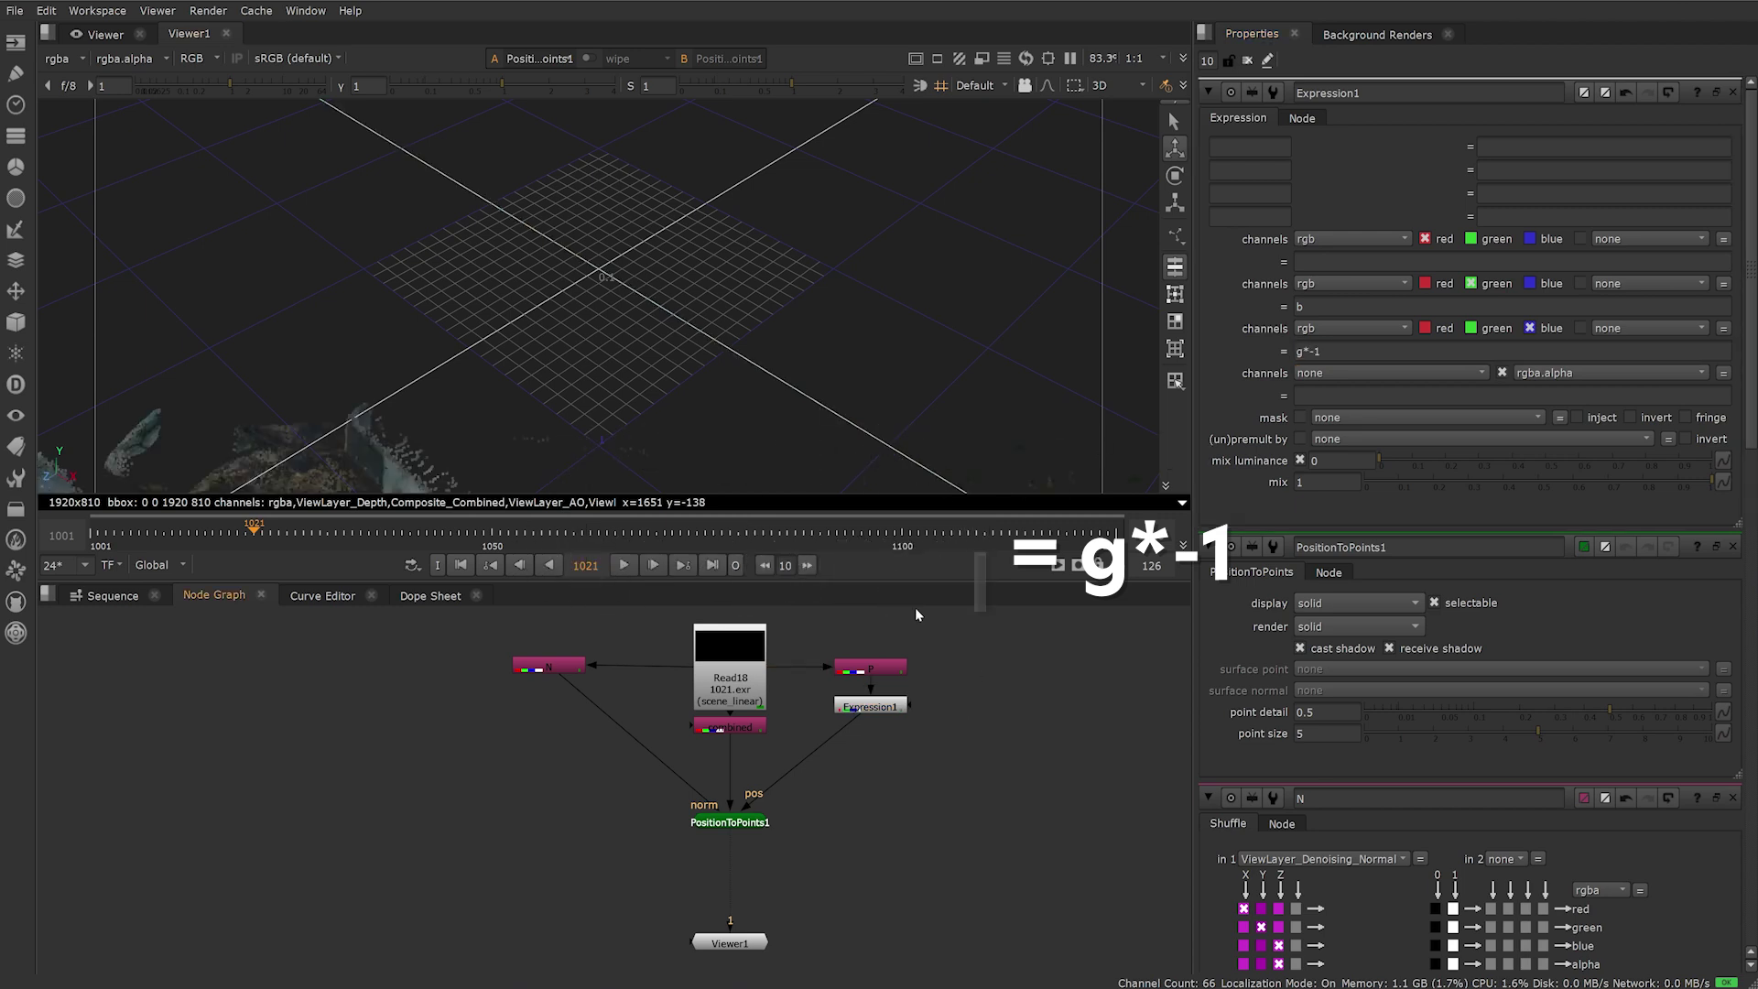
Return the viewer to 2D and move Viewer1 lower in the graph
{"action": "key", "text": "Tab"}
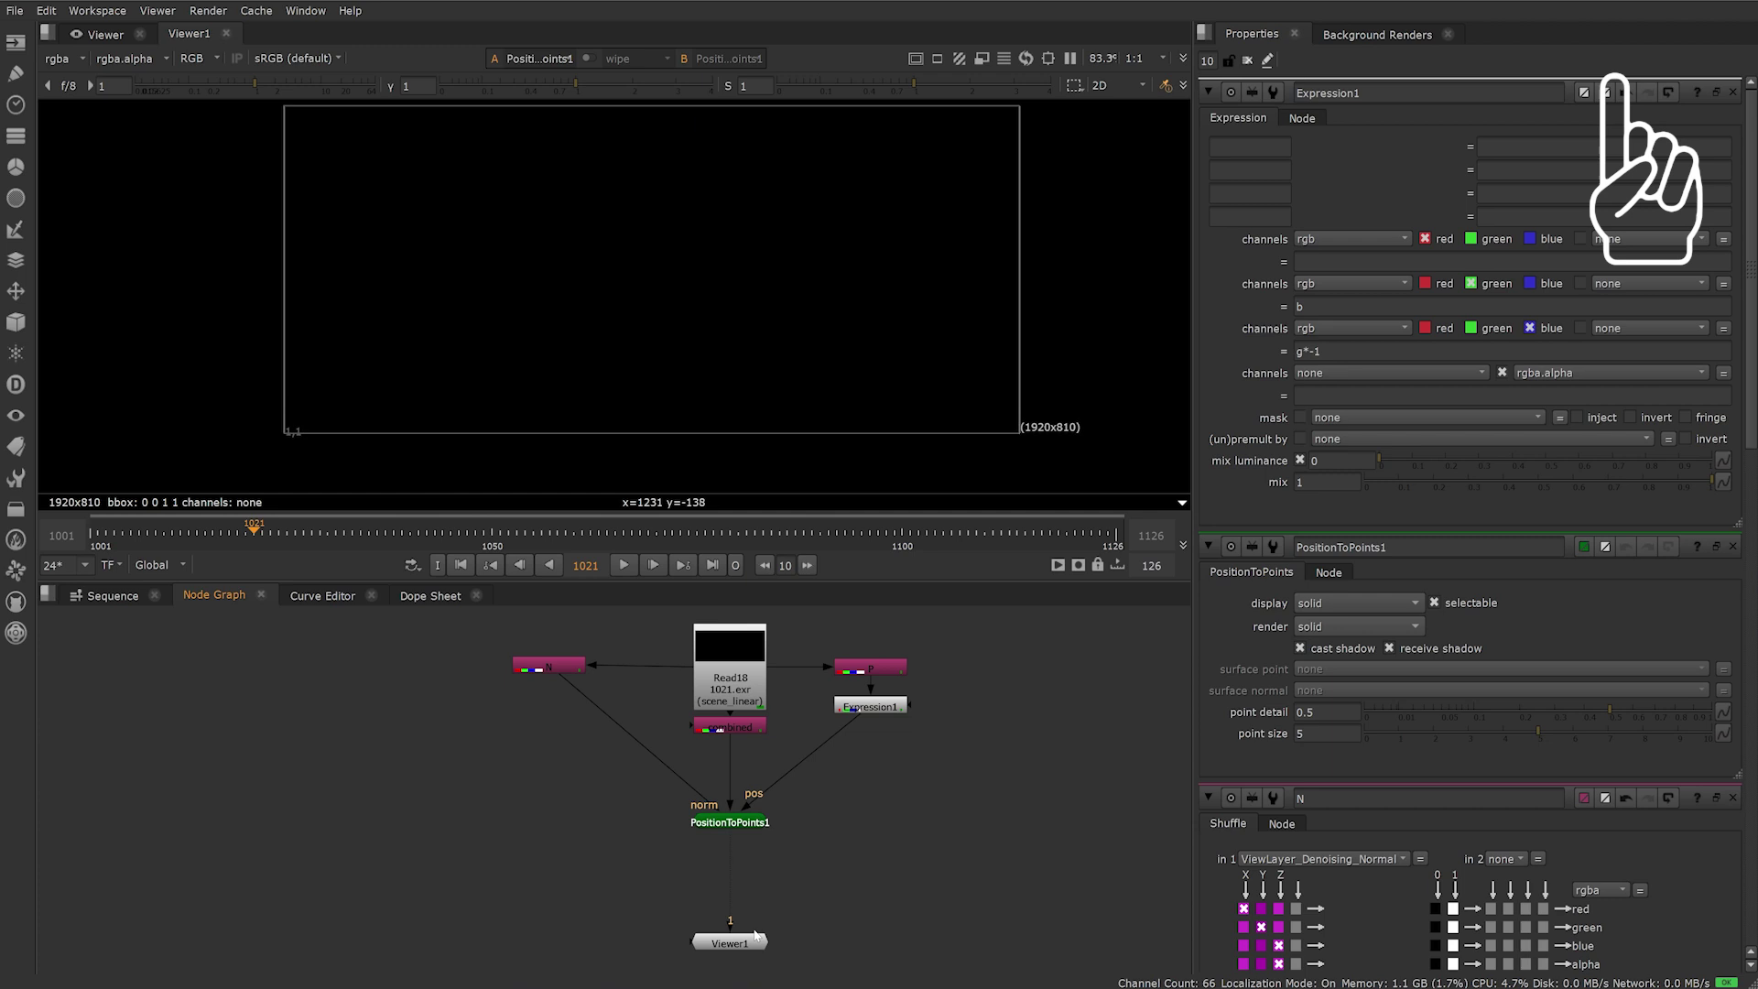
{"action": "scroll", "coordinate": [782, 875], "scroll_direction": "down", "scroll_amount": 2}
{"action": "scroll", "coordinate": [825, 845], "scroll_direction": "down", "scroll_amount": 1}
{"action": "left_click_drag", "start_coordinate": [872, 811], "coordinate": [829, 780]}
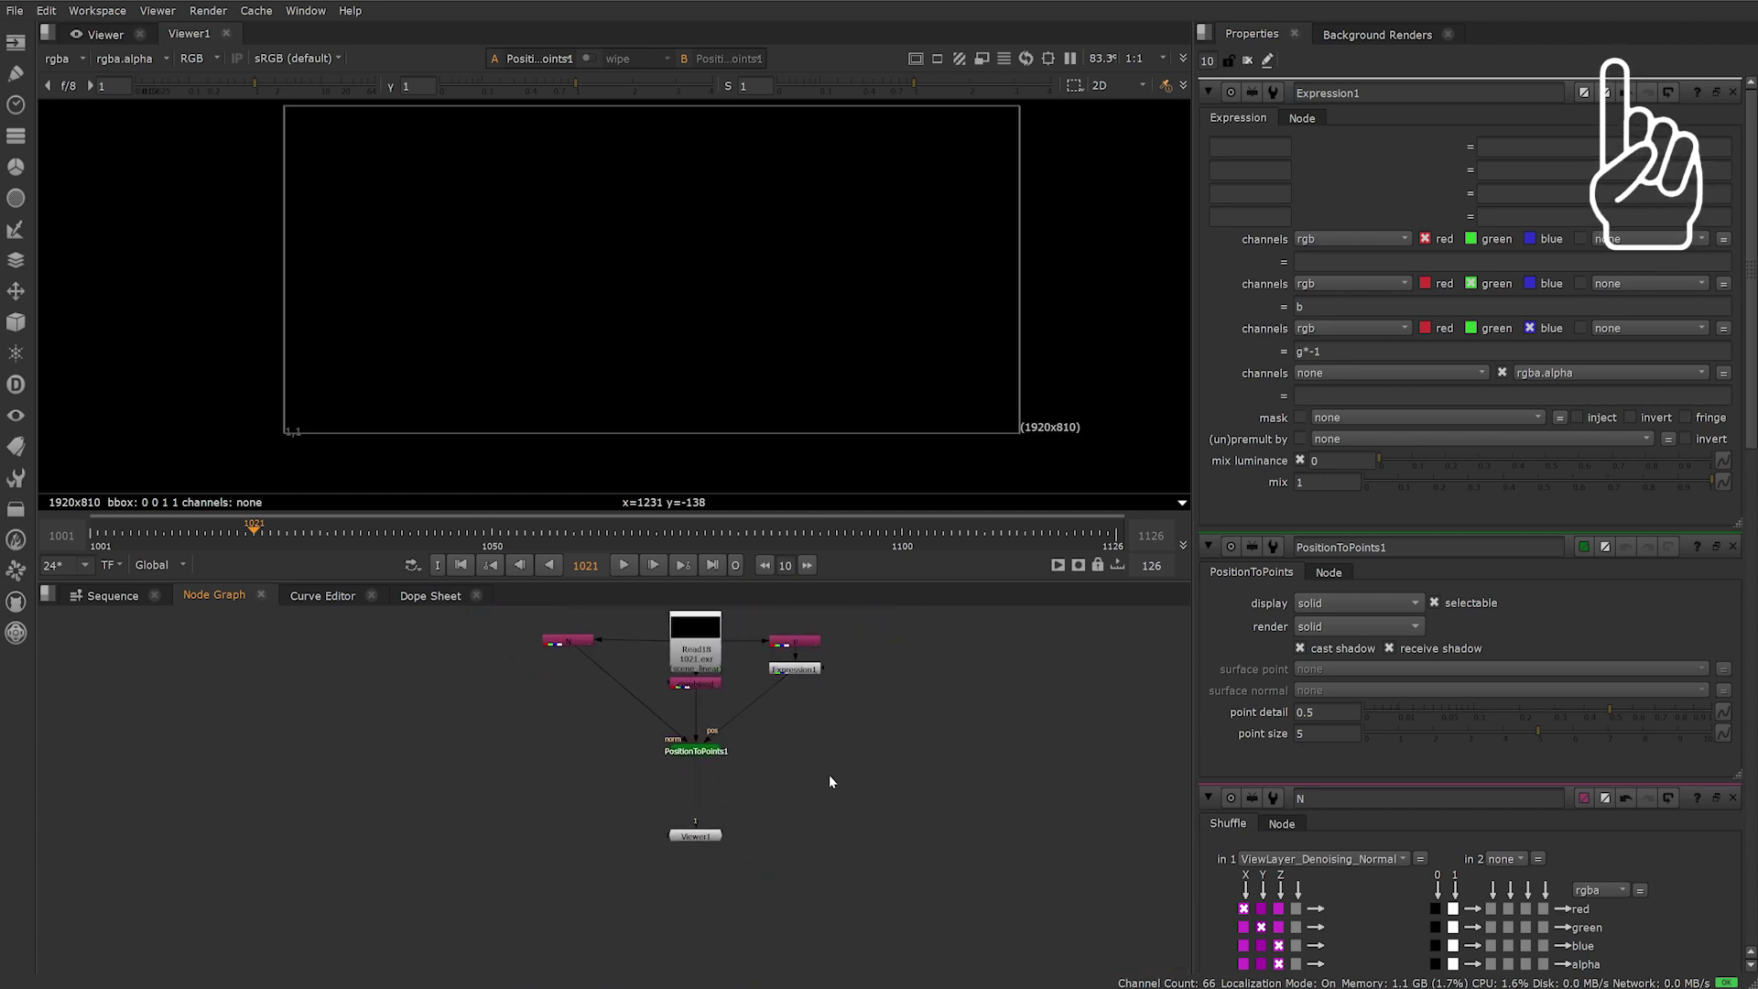
{"action": "left_click_drag", "start_coordinate": [702, 838], "coordinate": [698, 927]}
{"action": "key", "text": "Tab"}
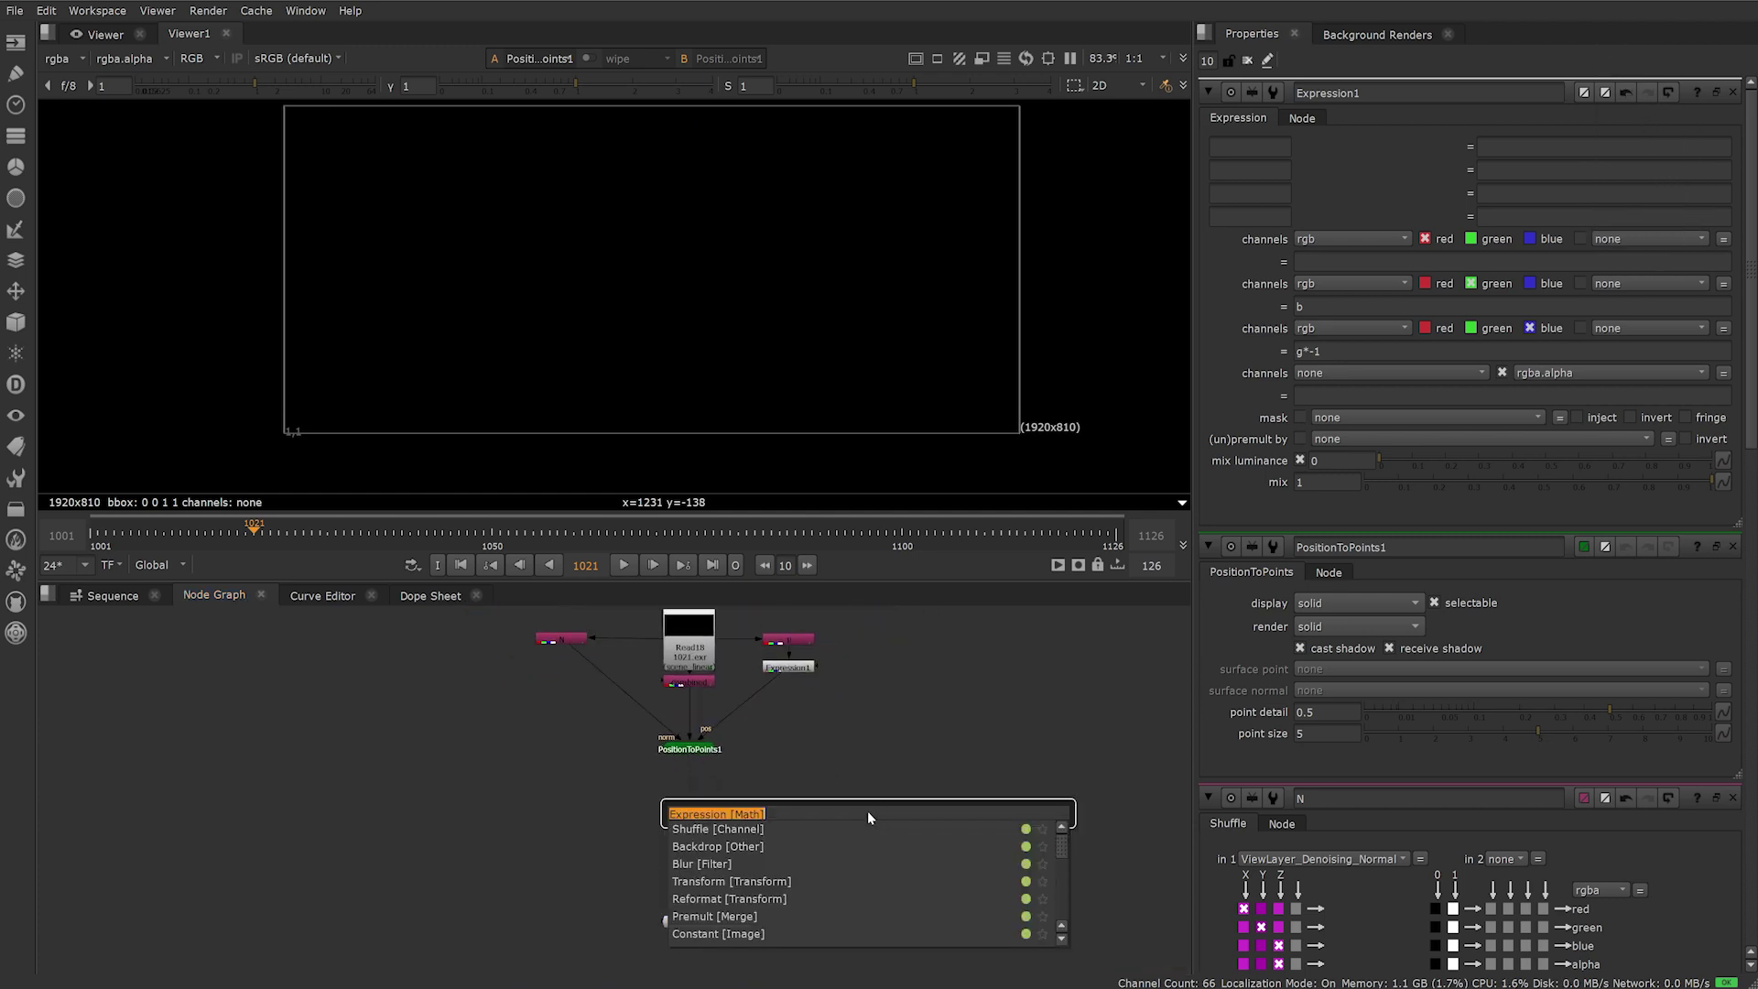
{"action": "type", "text": "scene"}
Add a Scene node and a ScanlineRender node after the point cloud
{"action": "key", "text": "Return"}
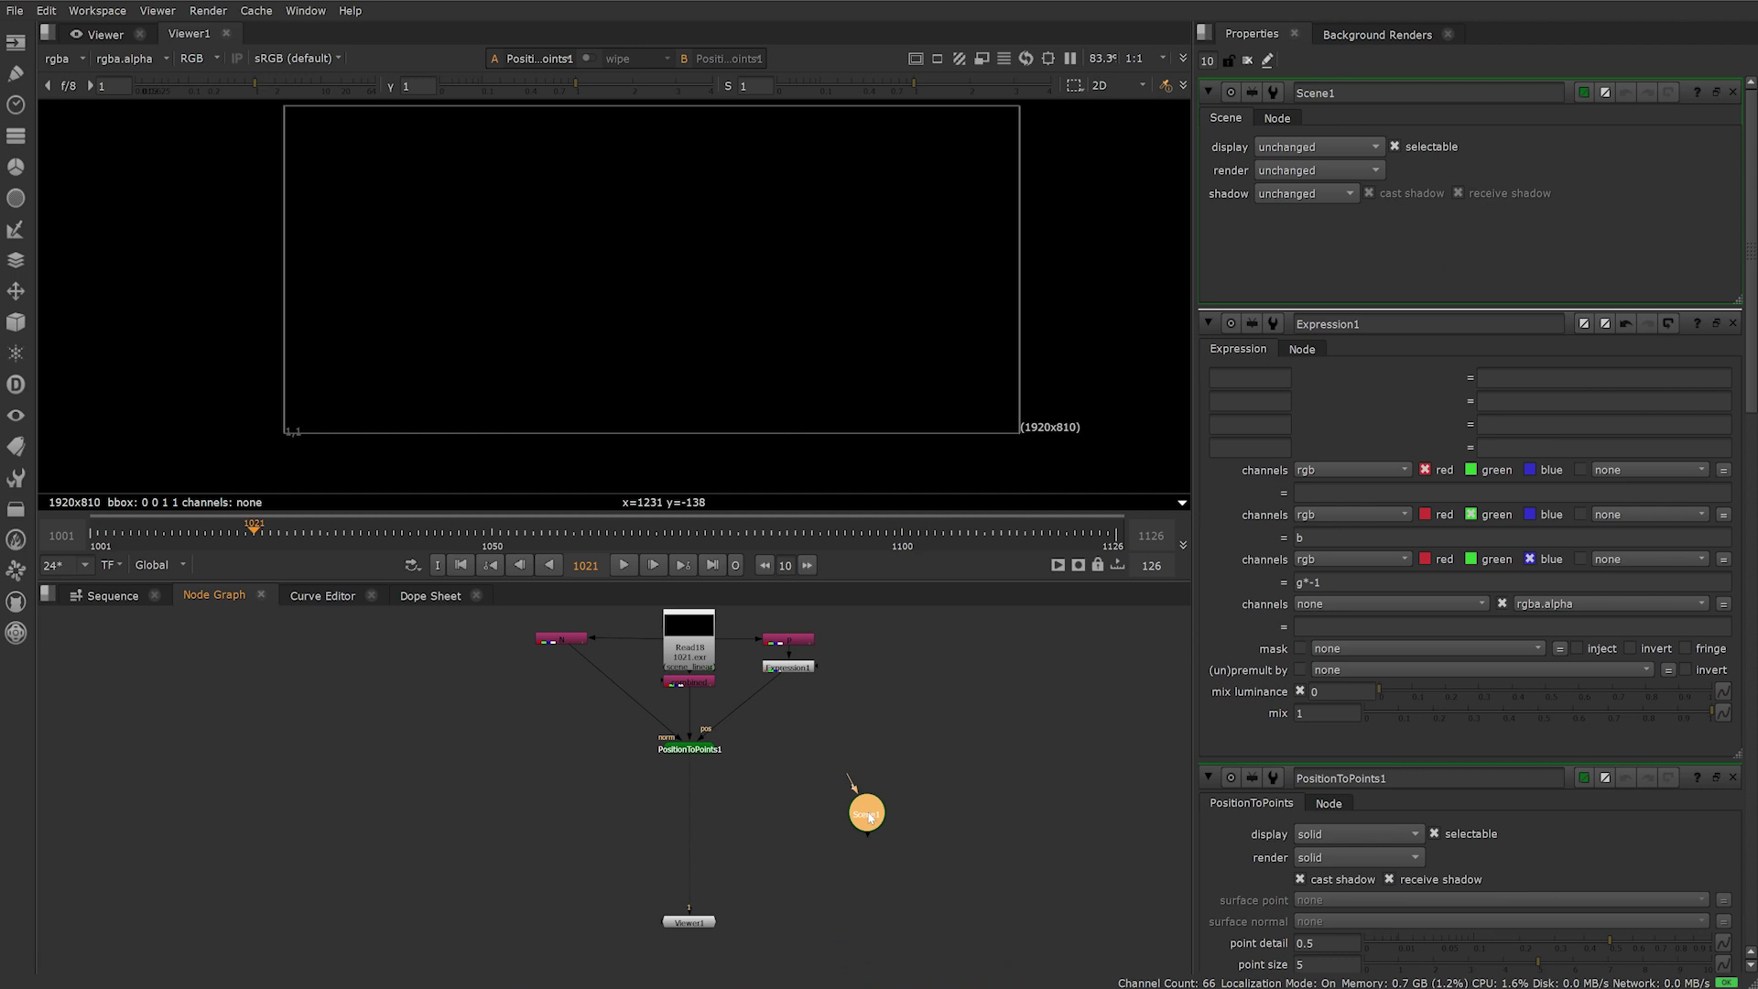
{"action": "left_click_drag", "start_coordinate": [691, 811], "coordinate": [698, 829]}
{"action": "scroll", "coordinate": [688, 893], "scroll_direction": "up", "scroll_amount": 3}
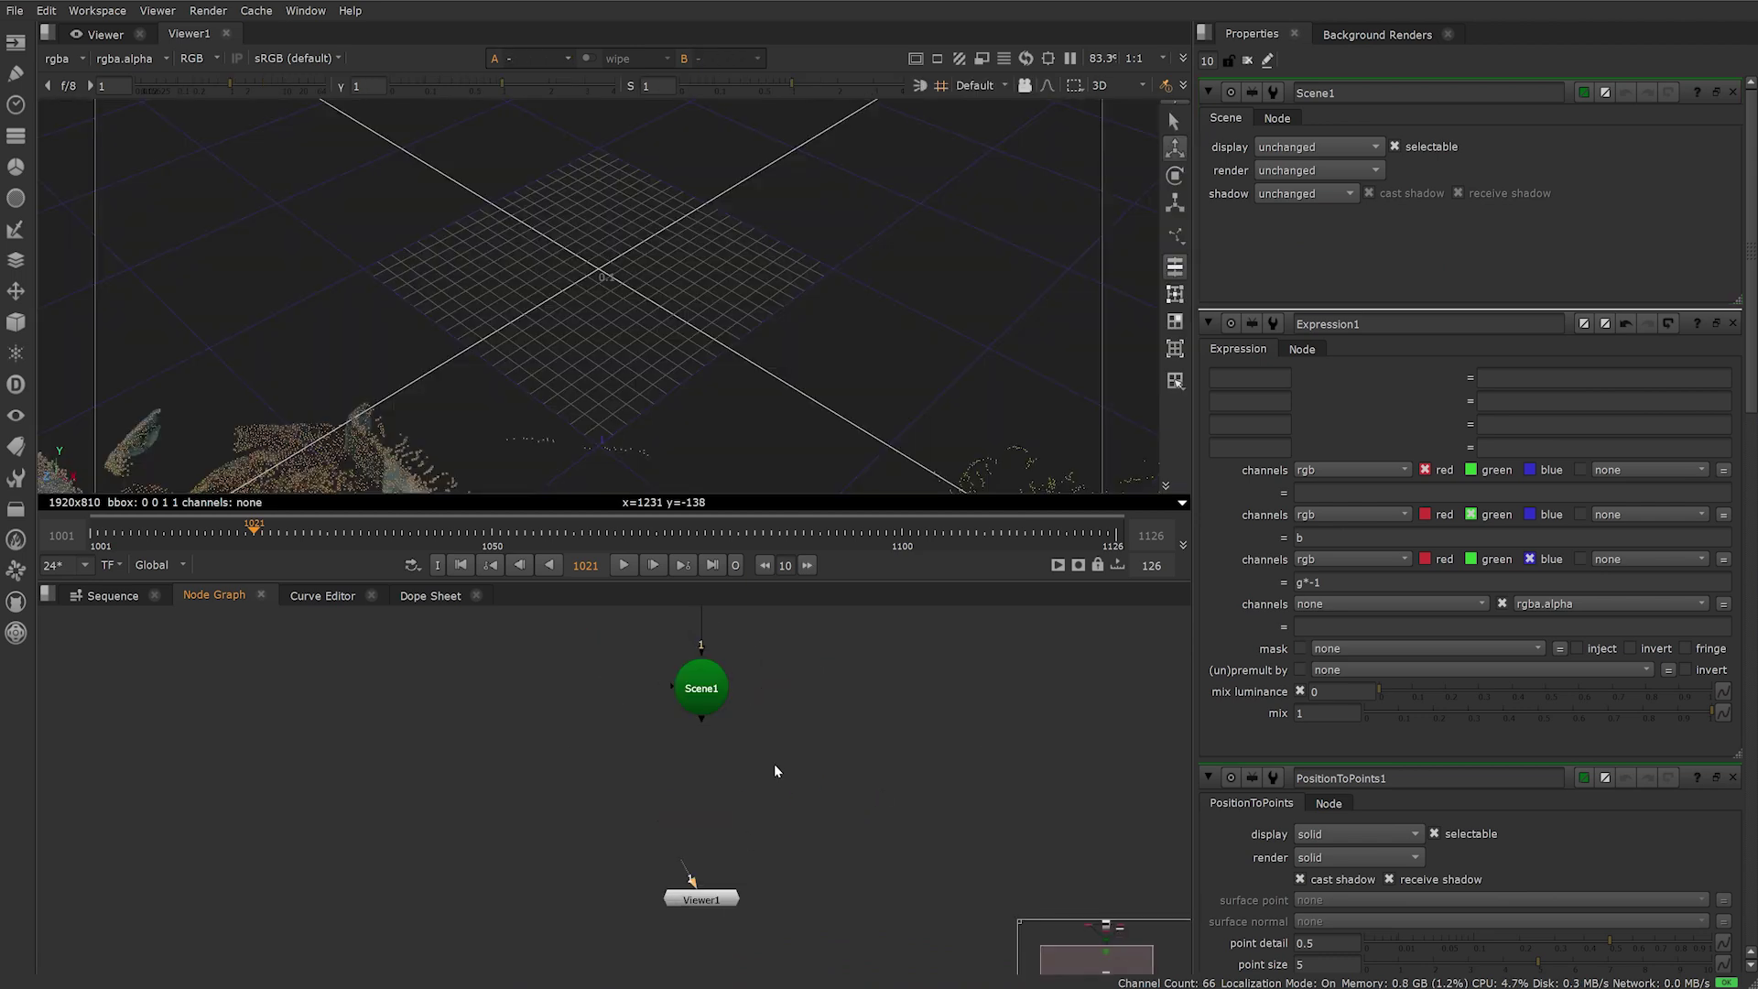
{"action": "key", "text": "Tab"}
{"action": "type", "text": "scan"}
{"action": "key", "text": "Return"}
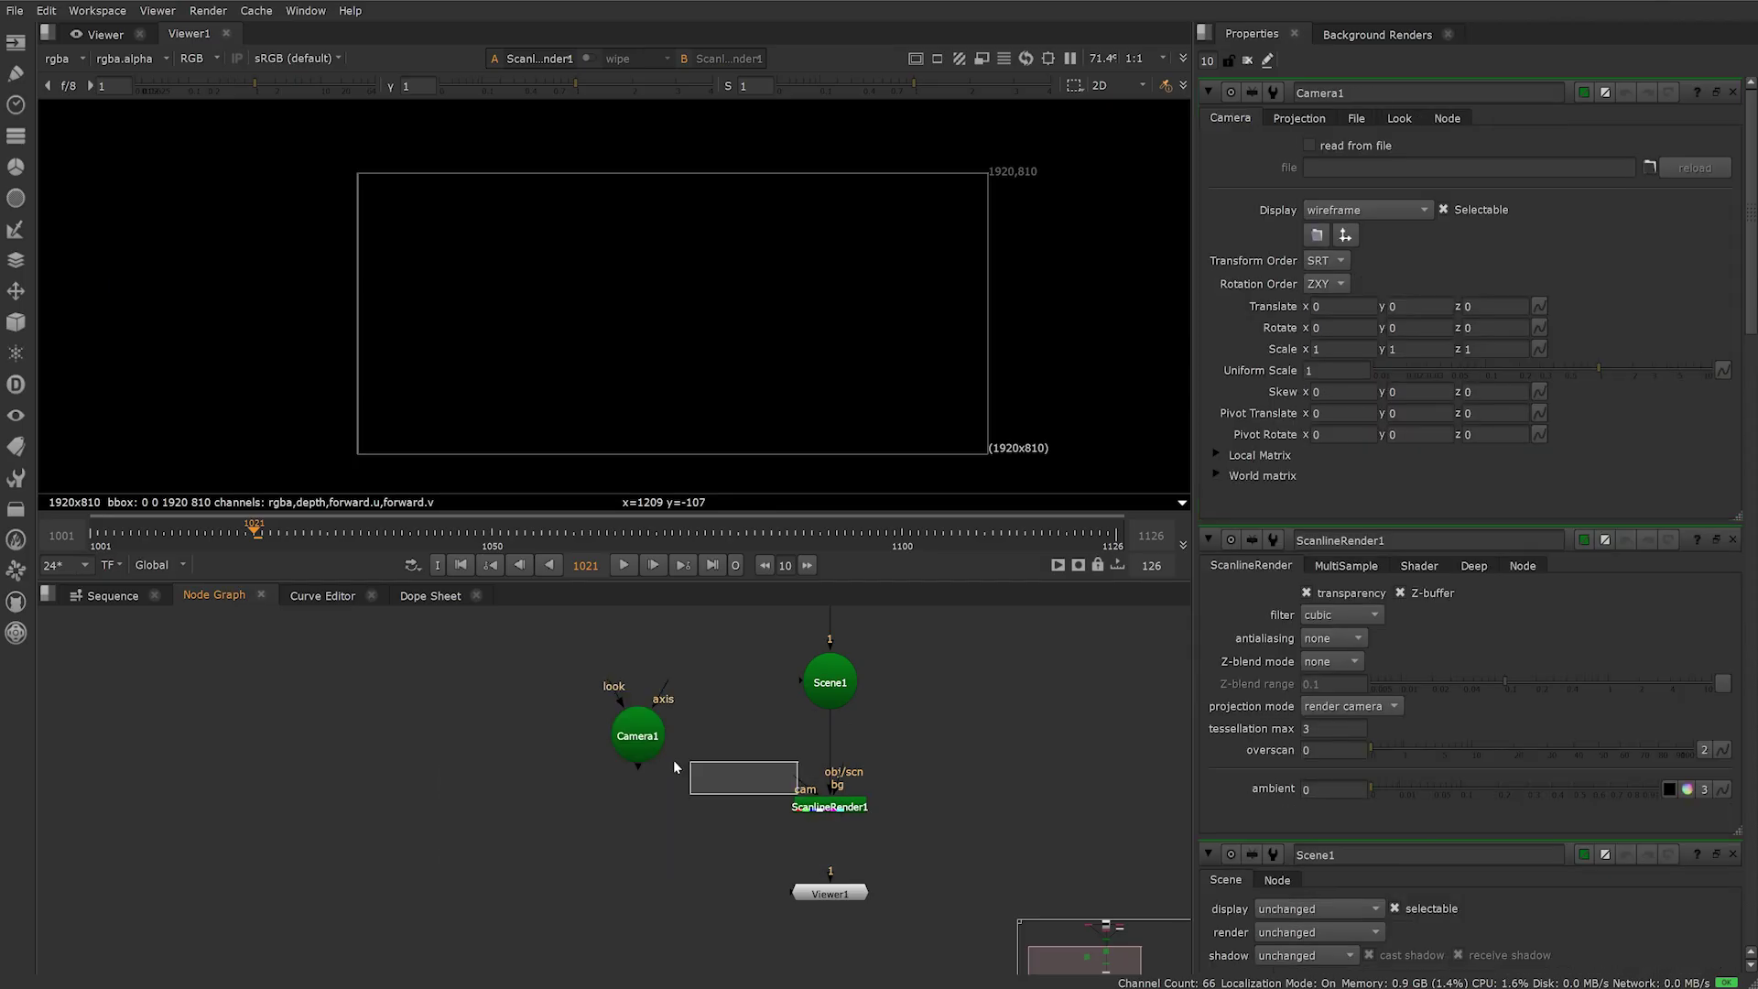
Make Camera1 read from file, loading the frog scene CAMERA_002 Alembic
{"action": "left_click", "coordinate": [888, 280]}
{"action": "left_click", "coordinate": [1545, 320]}
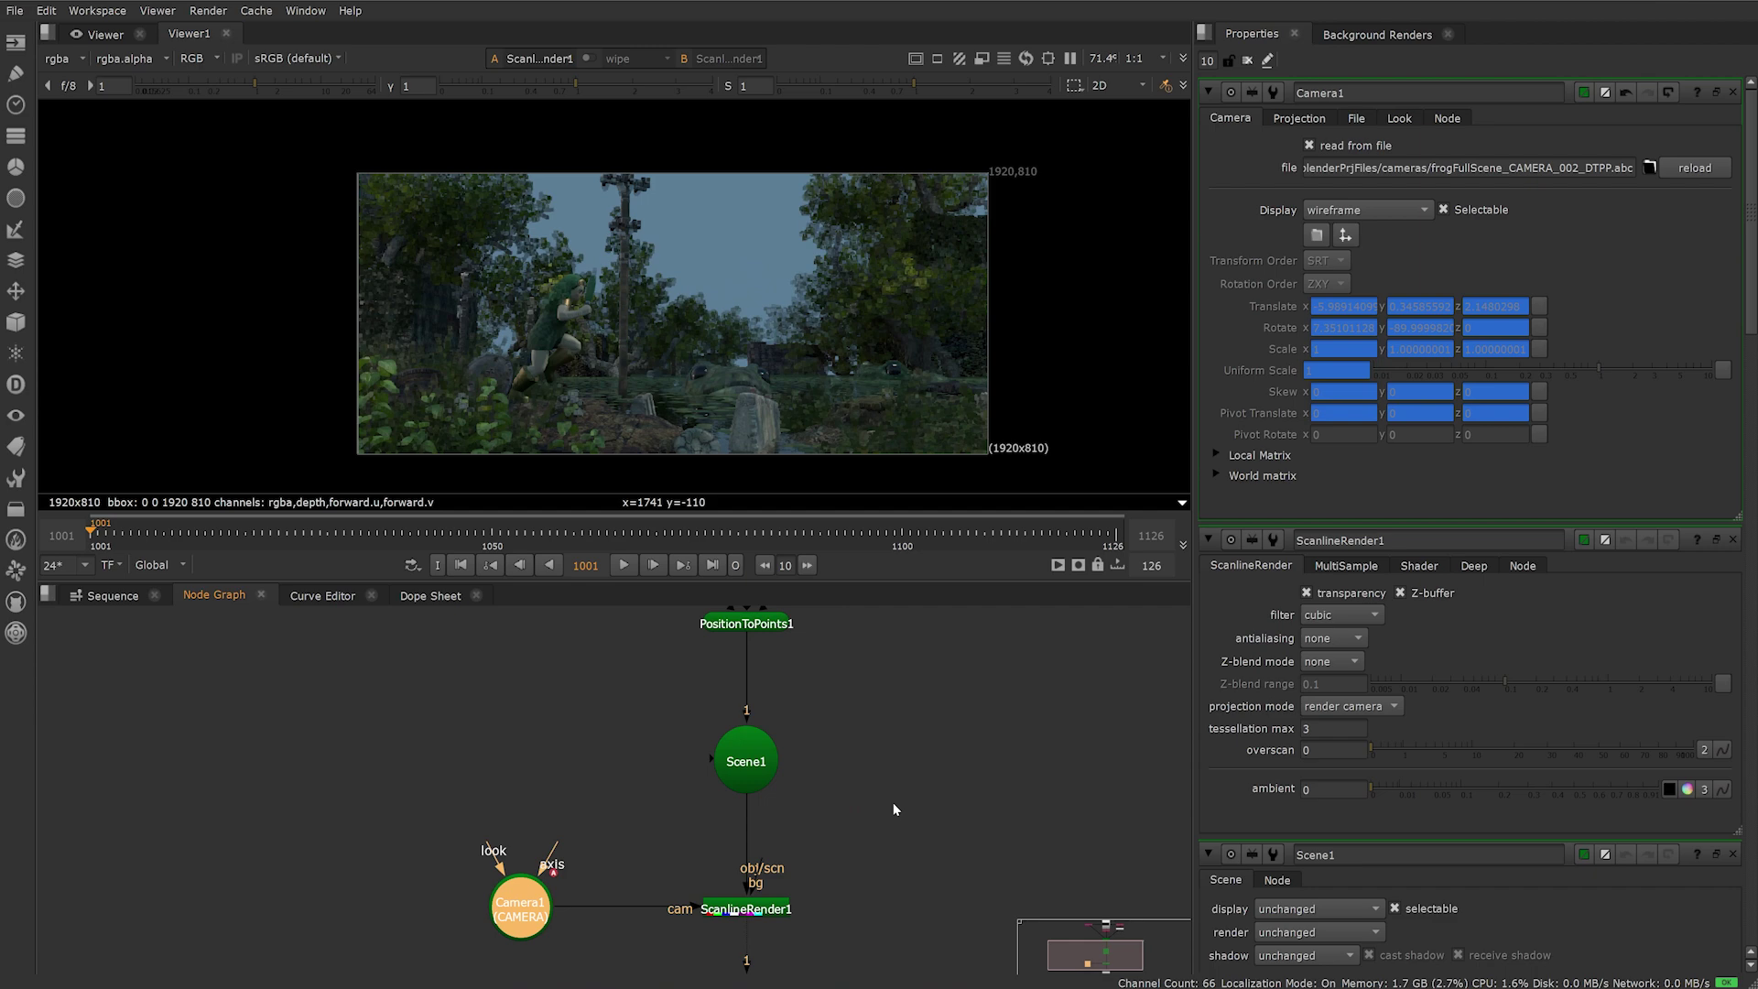
{"action": "left_click_drag", "start_coordinate": [893, 802], "coordinate": [789, 803]}
{"action": "scroll", "coordinate": [778, 659], "scroll_direction": "down", "scroll_amount": 2}
{"action": "mouse_move", "coordinate": [777, 659]}
{"action": "left_mouse_down"}
{"action": "mouse_move", "coordinate": [746, 800]}
{"action": "mouse_move", "coordinate": [847, 667]}
{"action": "left_mouse_up"}
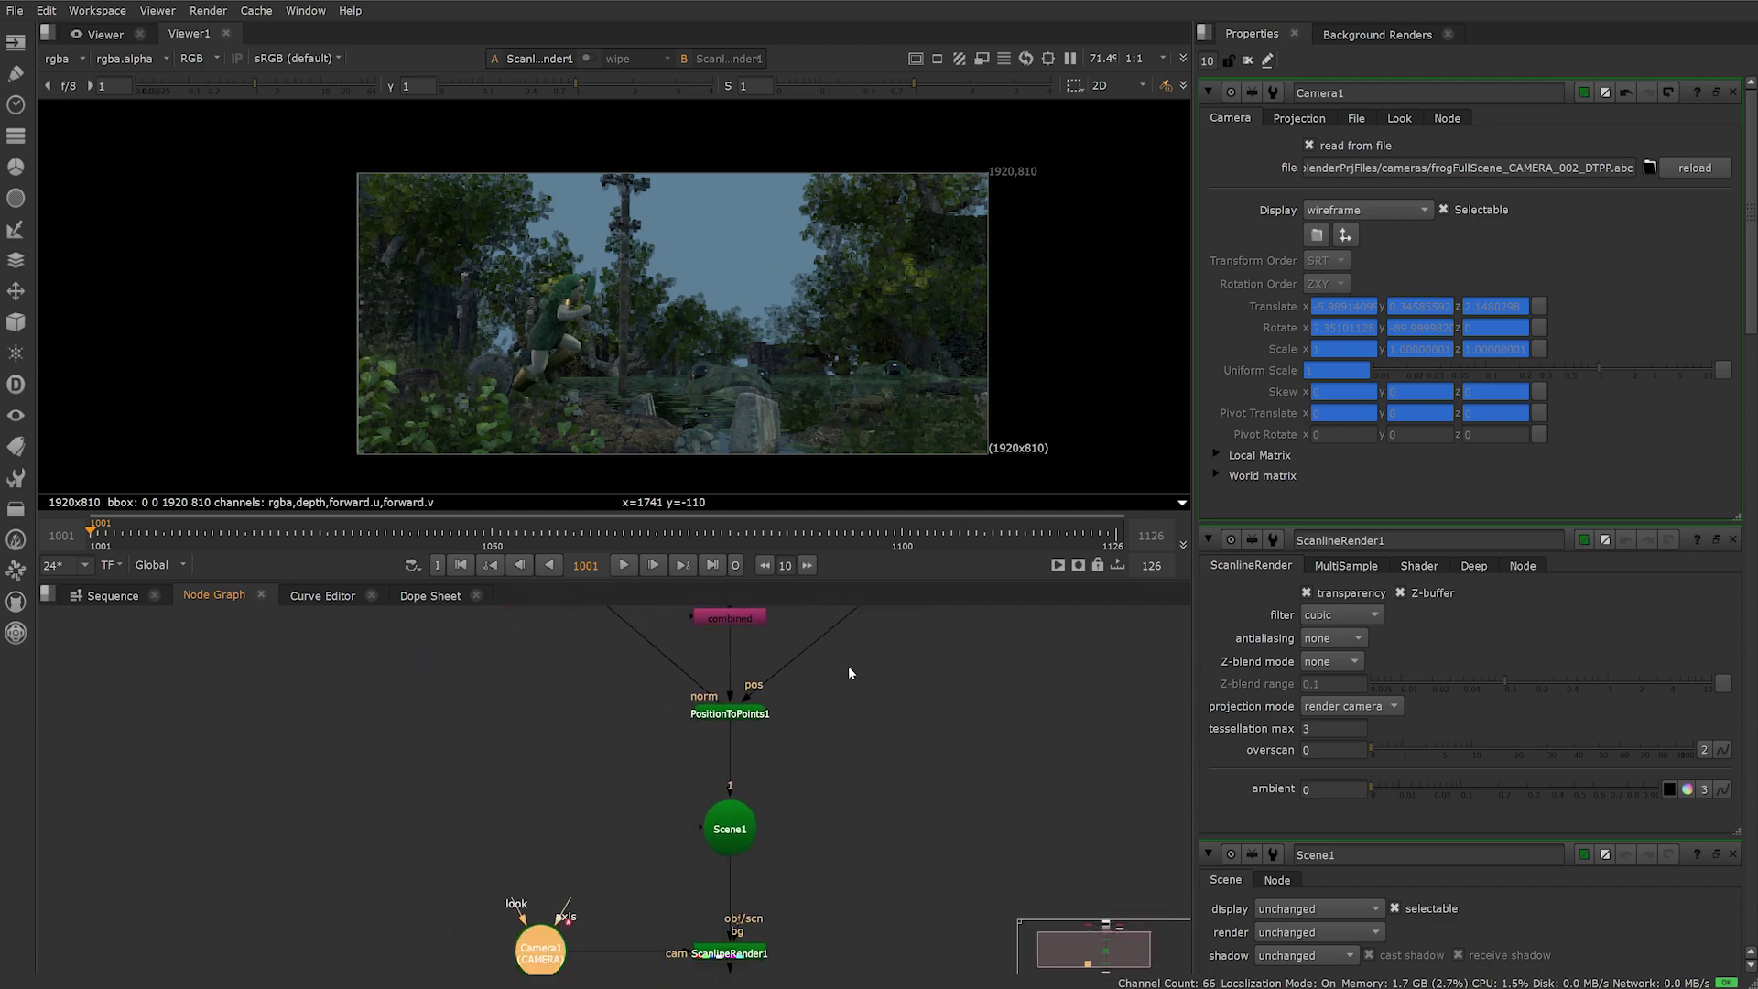
{"action": "left_click", "coordinate": [610, 746]}
Create Light1, and set PositionToPoints1 display and render modes to textured
{"action": "key", "text": "Tab"}
{"action": "type", "text": "light"}
{"action": "key", "text": "Return"}
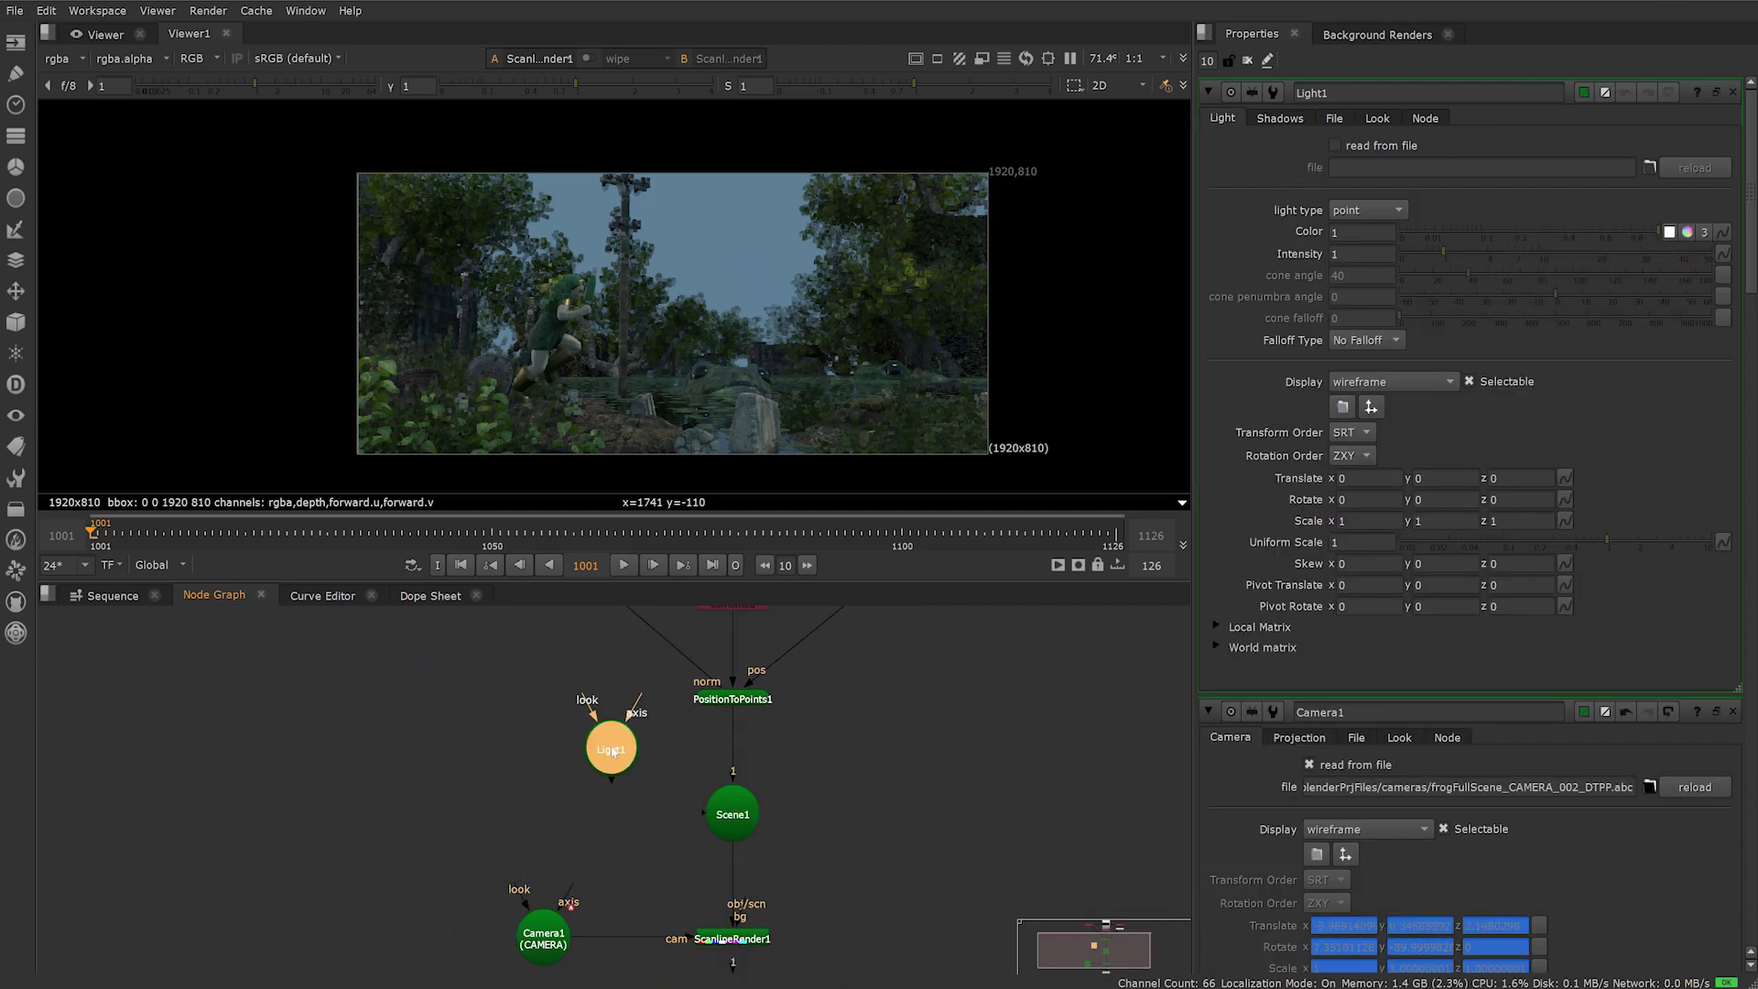
{"action": "double_click", "coordinate": [731, 697]}
{"action": "left_click", "coordinate": [1317, 130]}
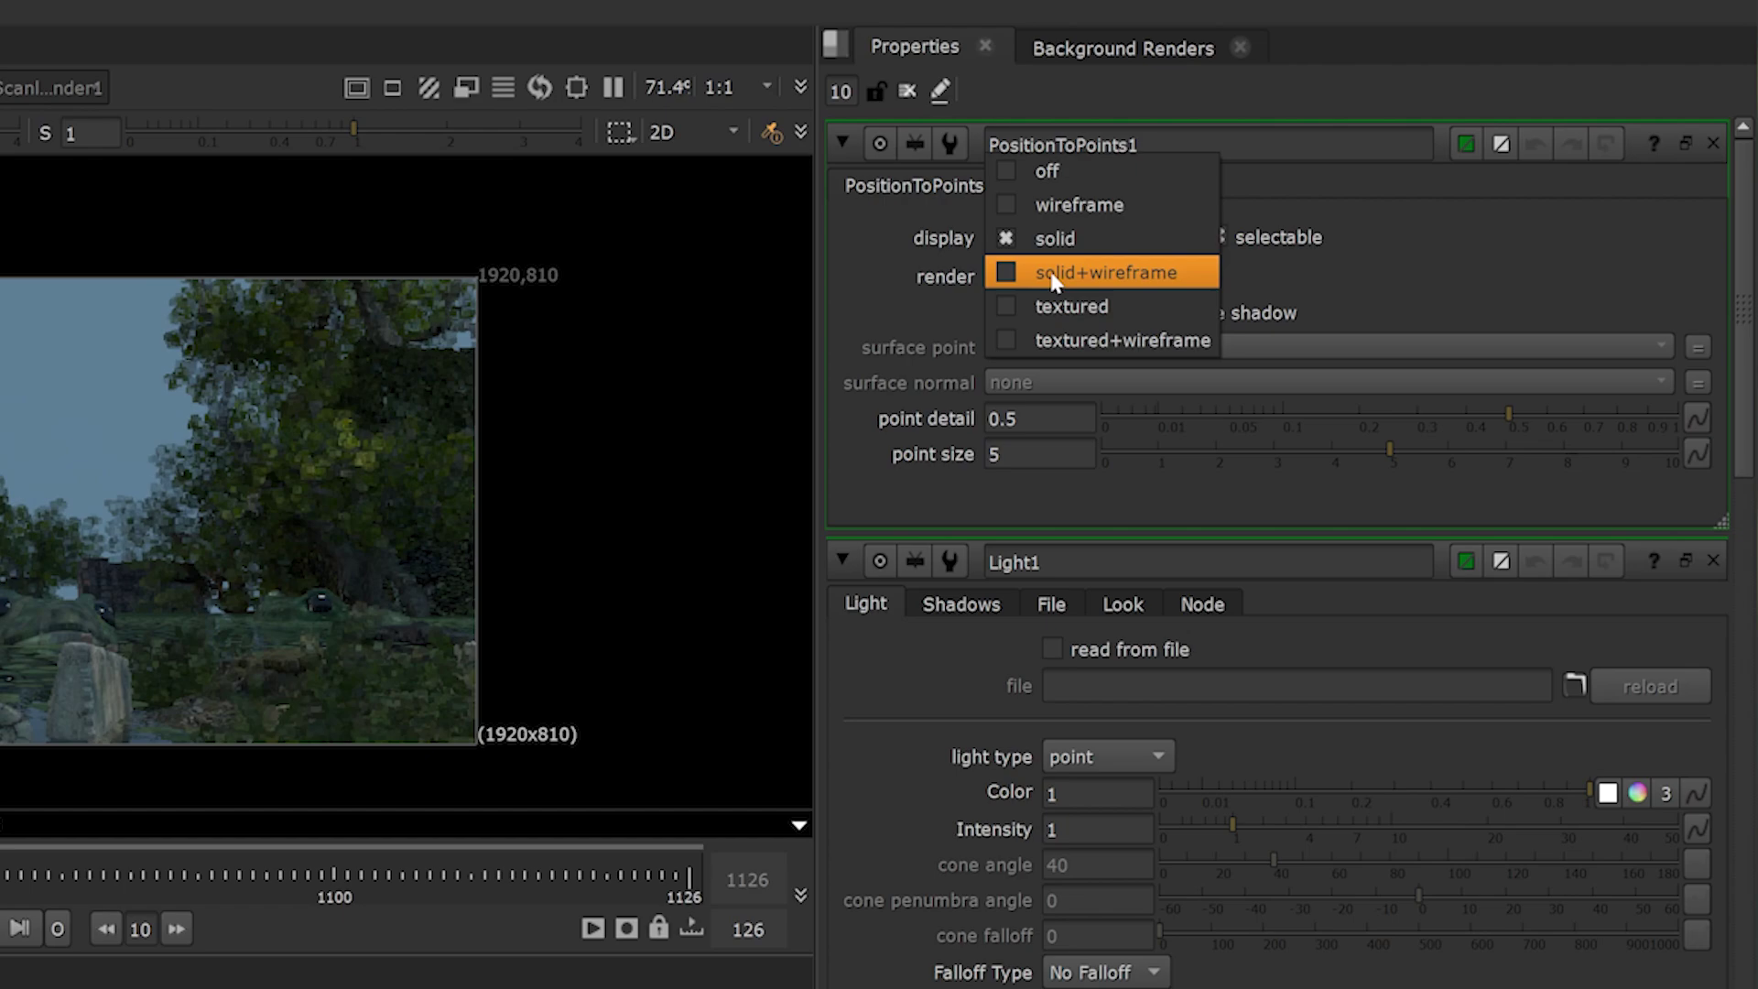
{"action": "left_click", "coordinate": [1057, 306]}
{"action": "left_click", "coordinate": [1058, 276]}
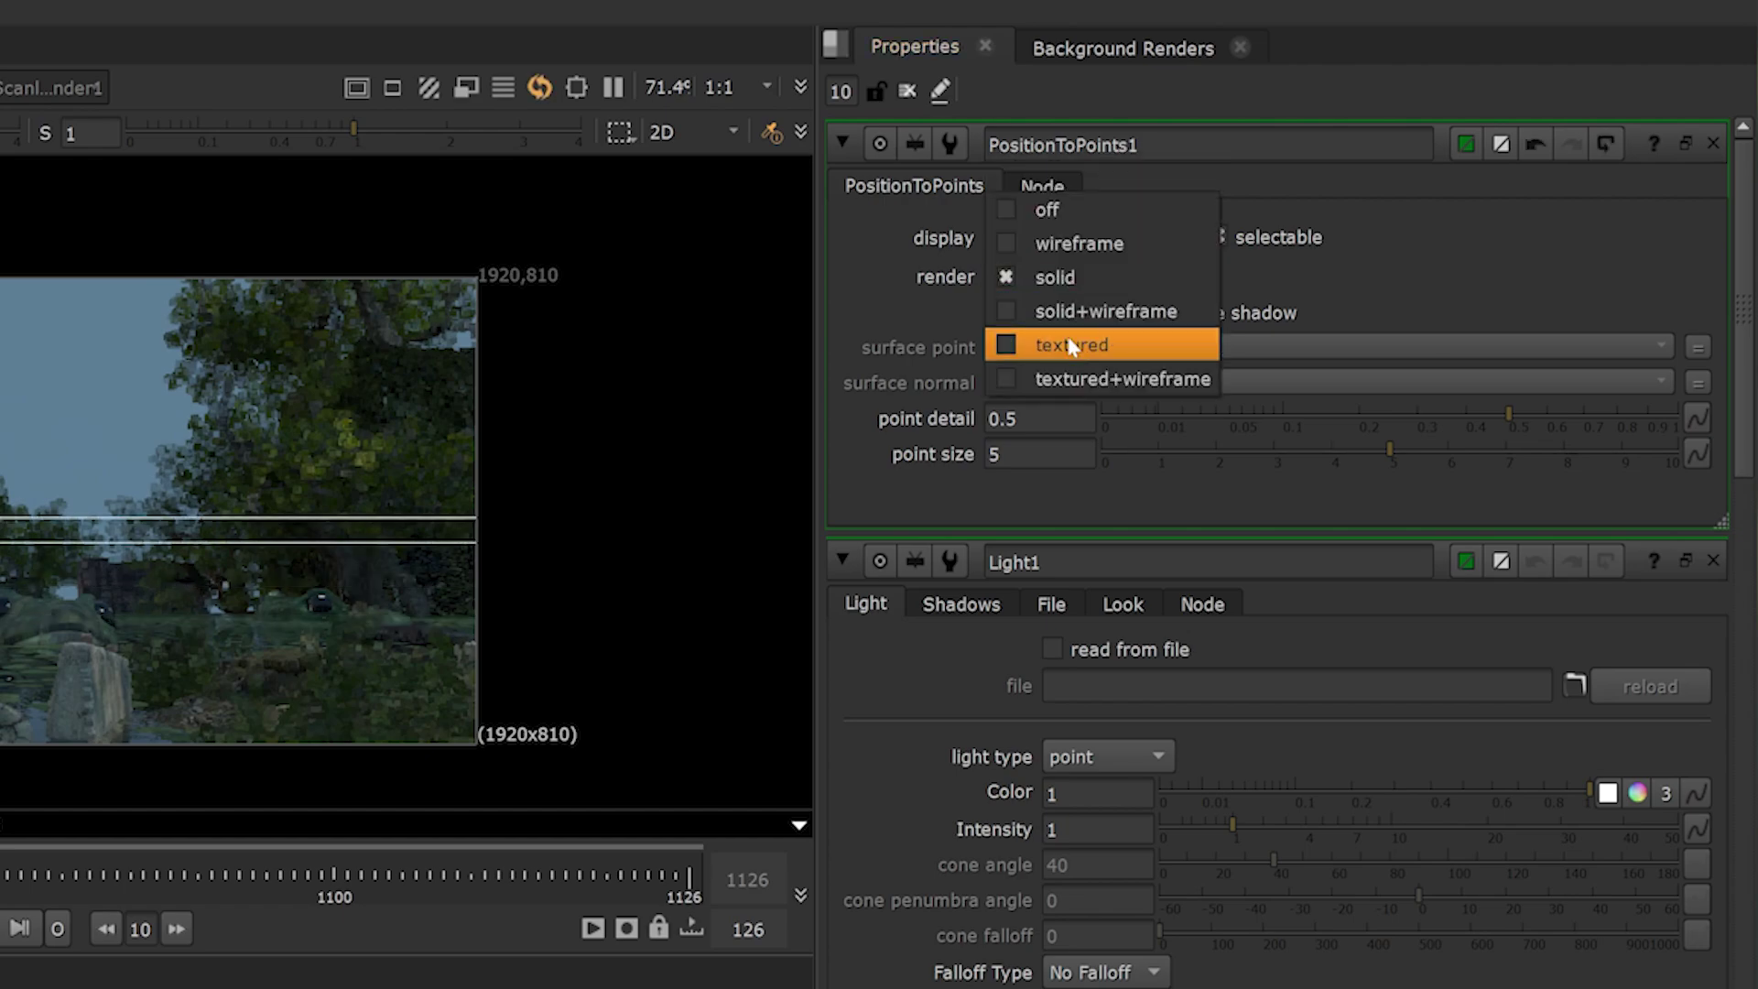
{"action": "left_click", "coordinate": [1071, 346]}
Move Light1 along Z to Translate 2.91, checking the 3D and 2D views
{"action": "mouse_move", "coordinate": [646, 354]}
{"action": "left_mouse_down"}
{"action": "mouse_move", "coordinate": [660, 310]}
{"action": "mouse_move", "coordinate": [352, 262]}
{"action": "left_mouse_up"}
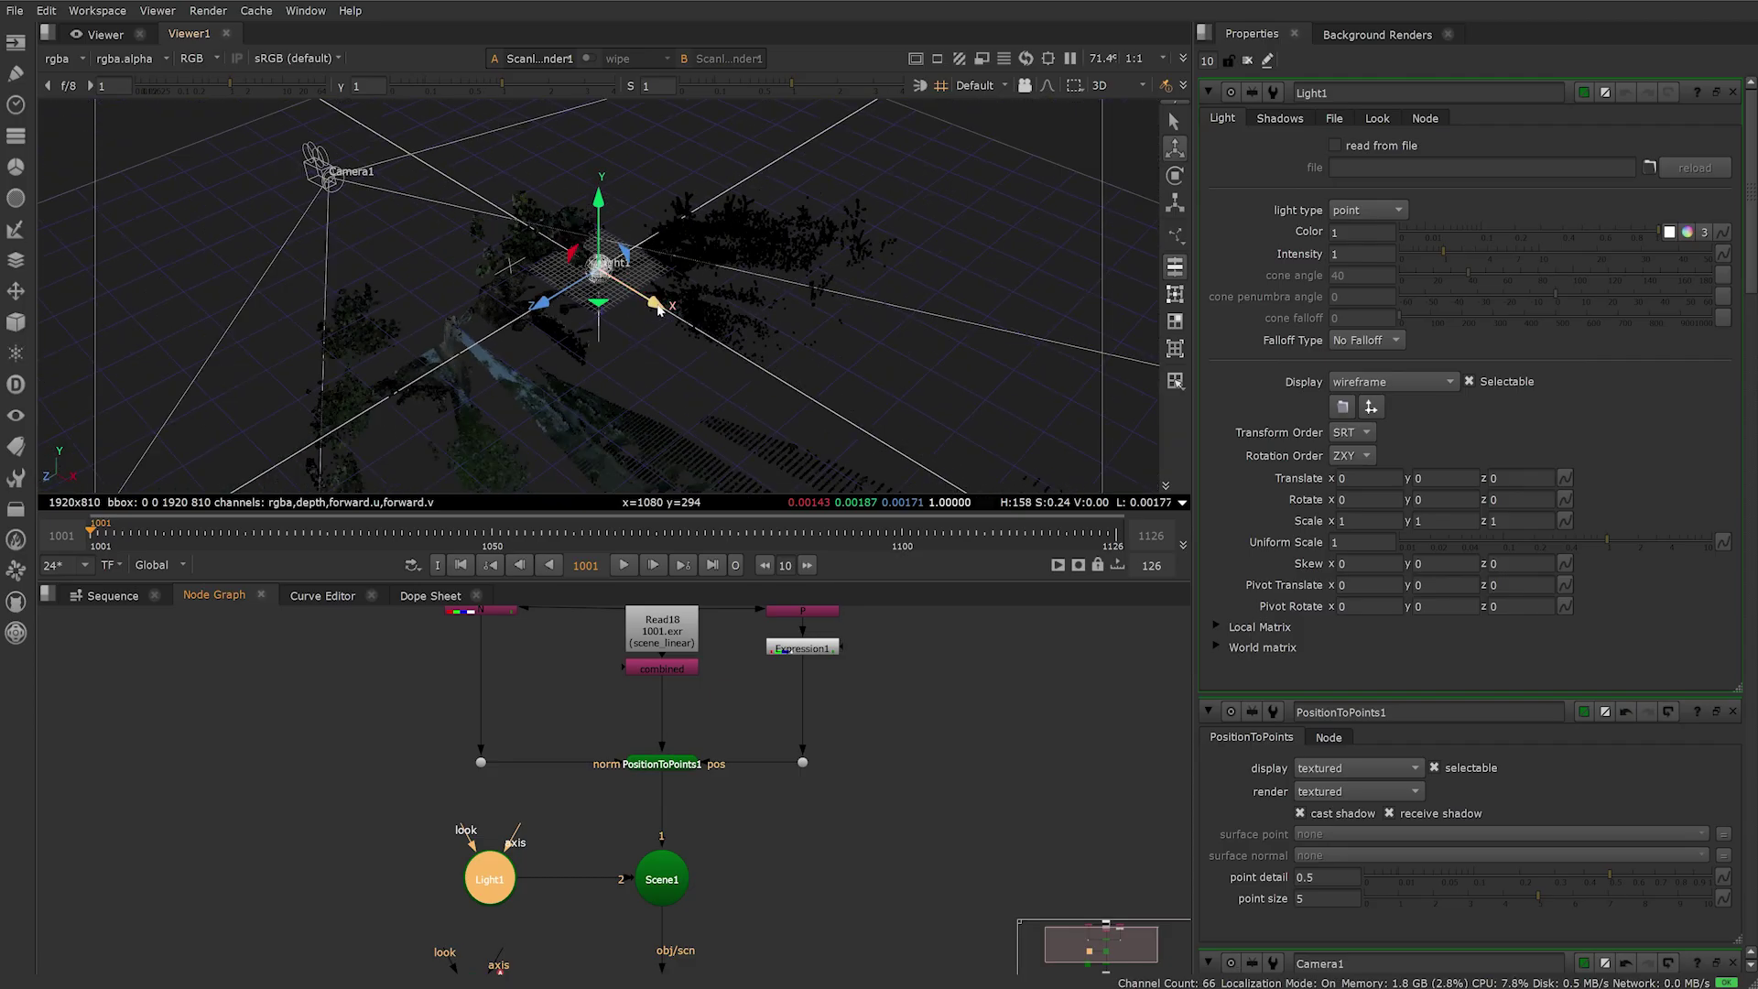
{"action": "key", "text": "Tab"}
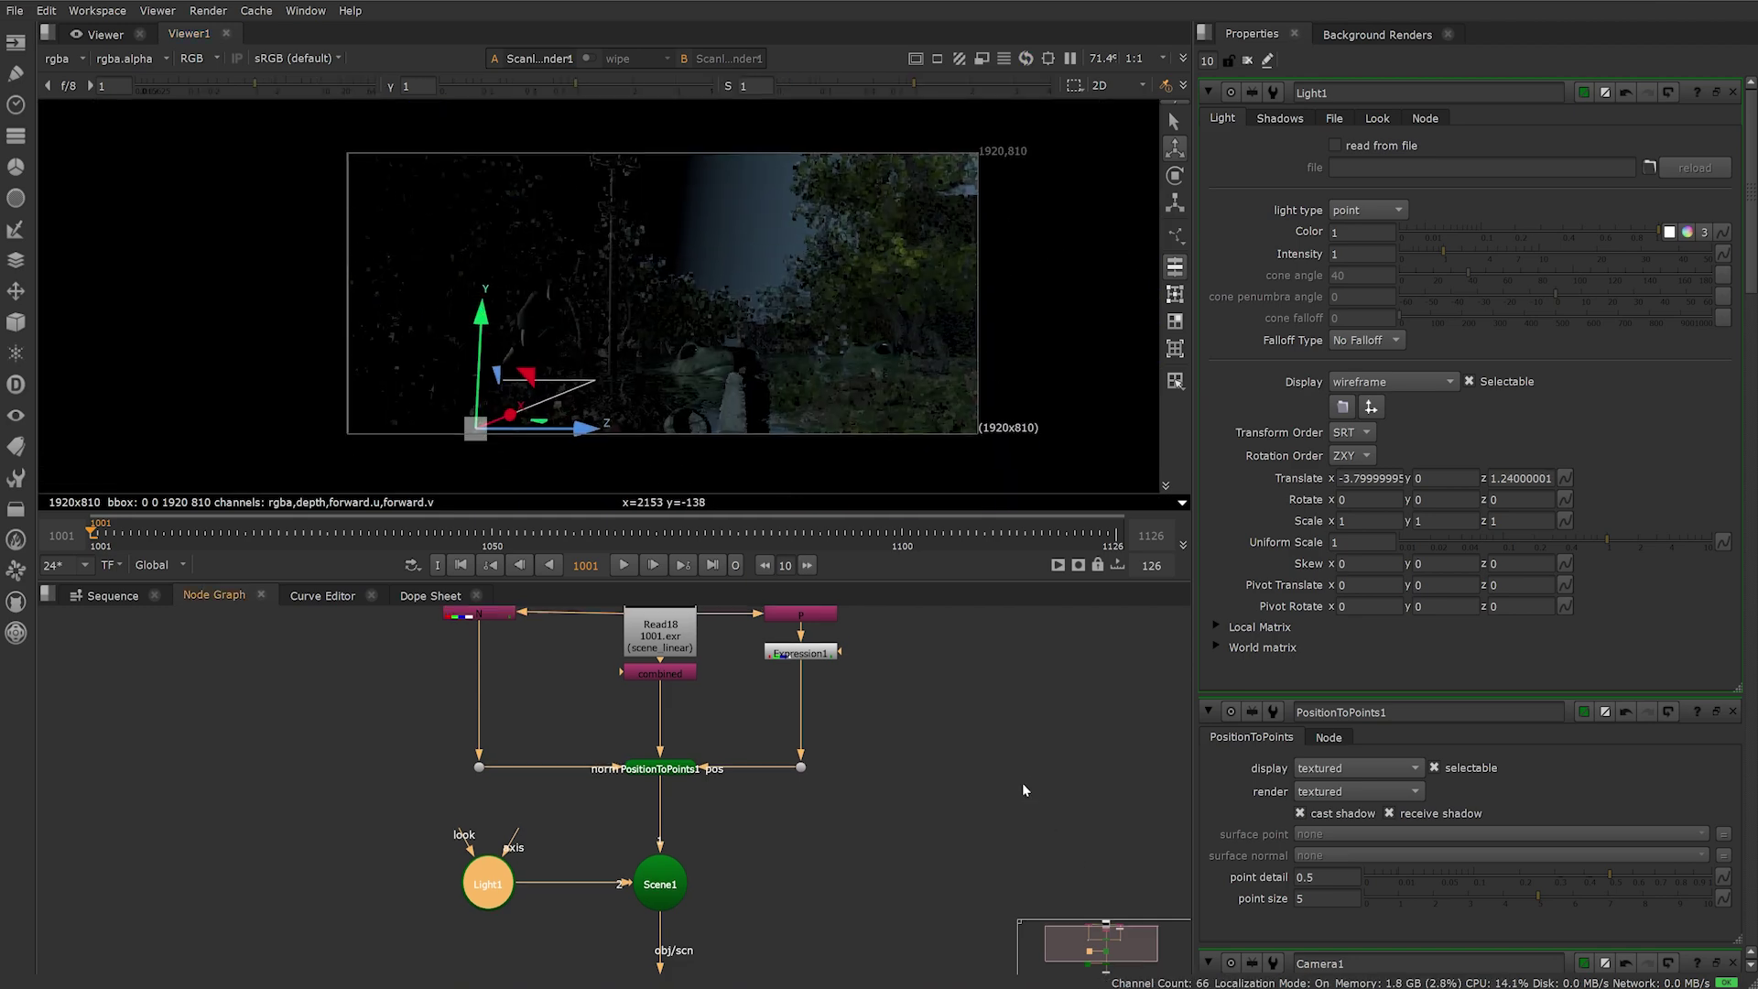
{"action": "left_click_drag", "start_coordinate": [1022, 782], "coordinate": [1010, 821]}
{"action": "left_click_drag", "start_coordinate": [583, 431], "coordinate": [928, 429]}
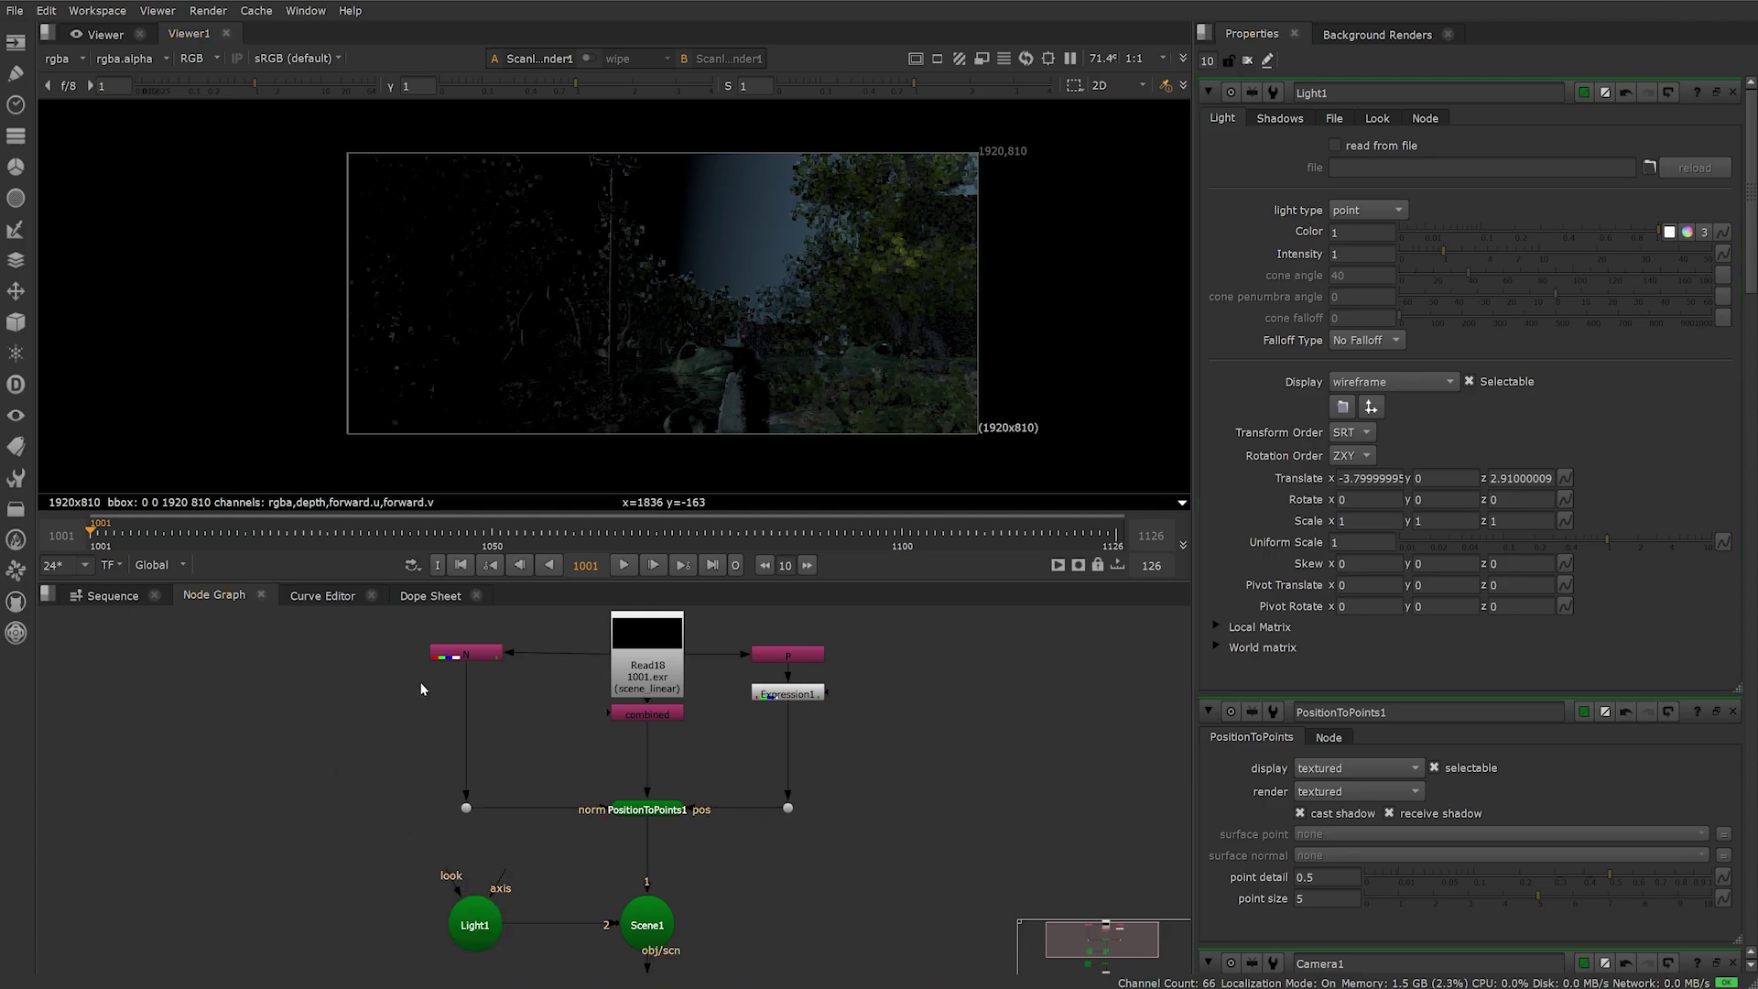
{"action": "double_click", "coordinate": [474, 653]}
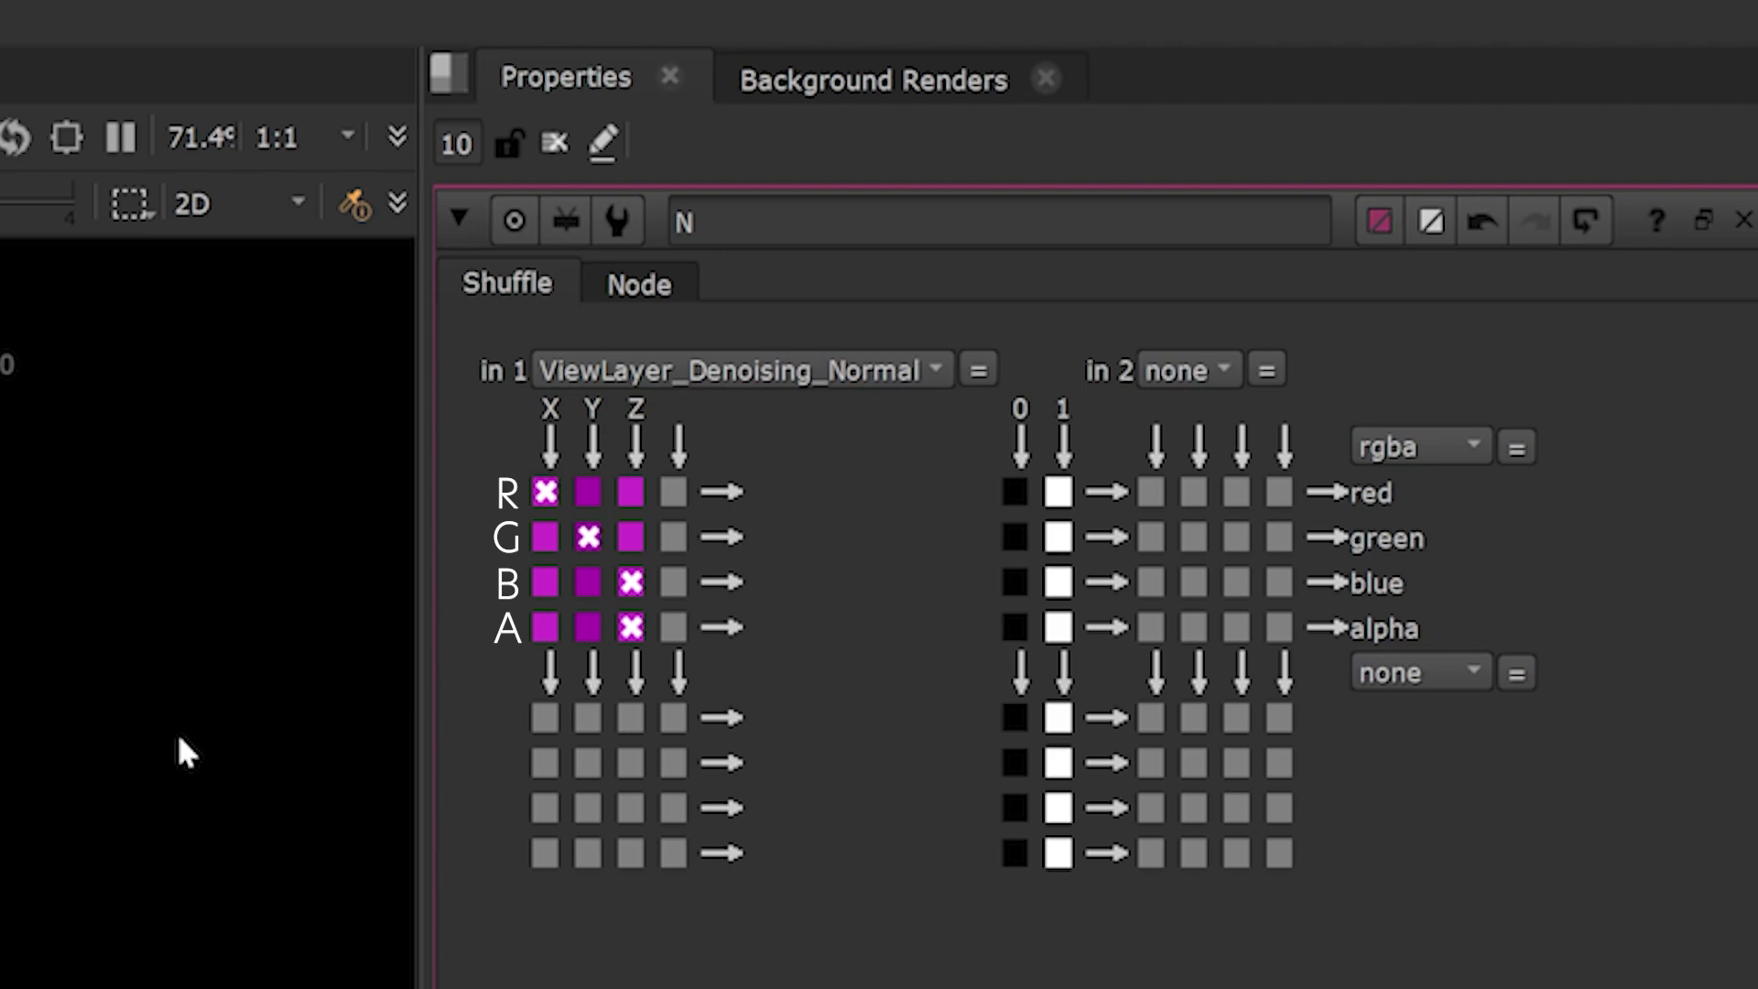
Route normal X into blue in Shuffle N; give Light1 linear falloff and intensity 40
{"action": "left_click", "coordinate": [544, 580]}
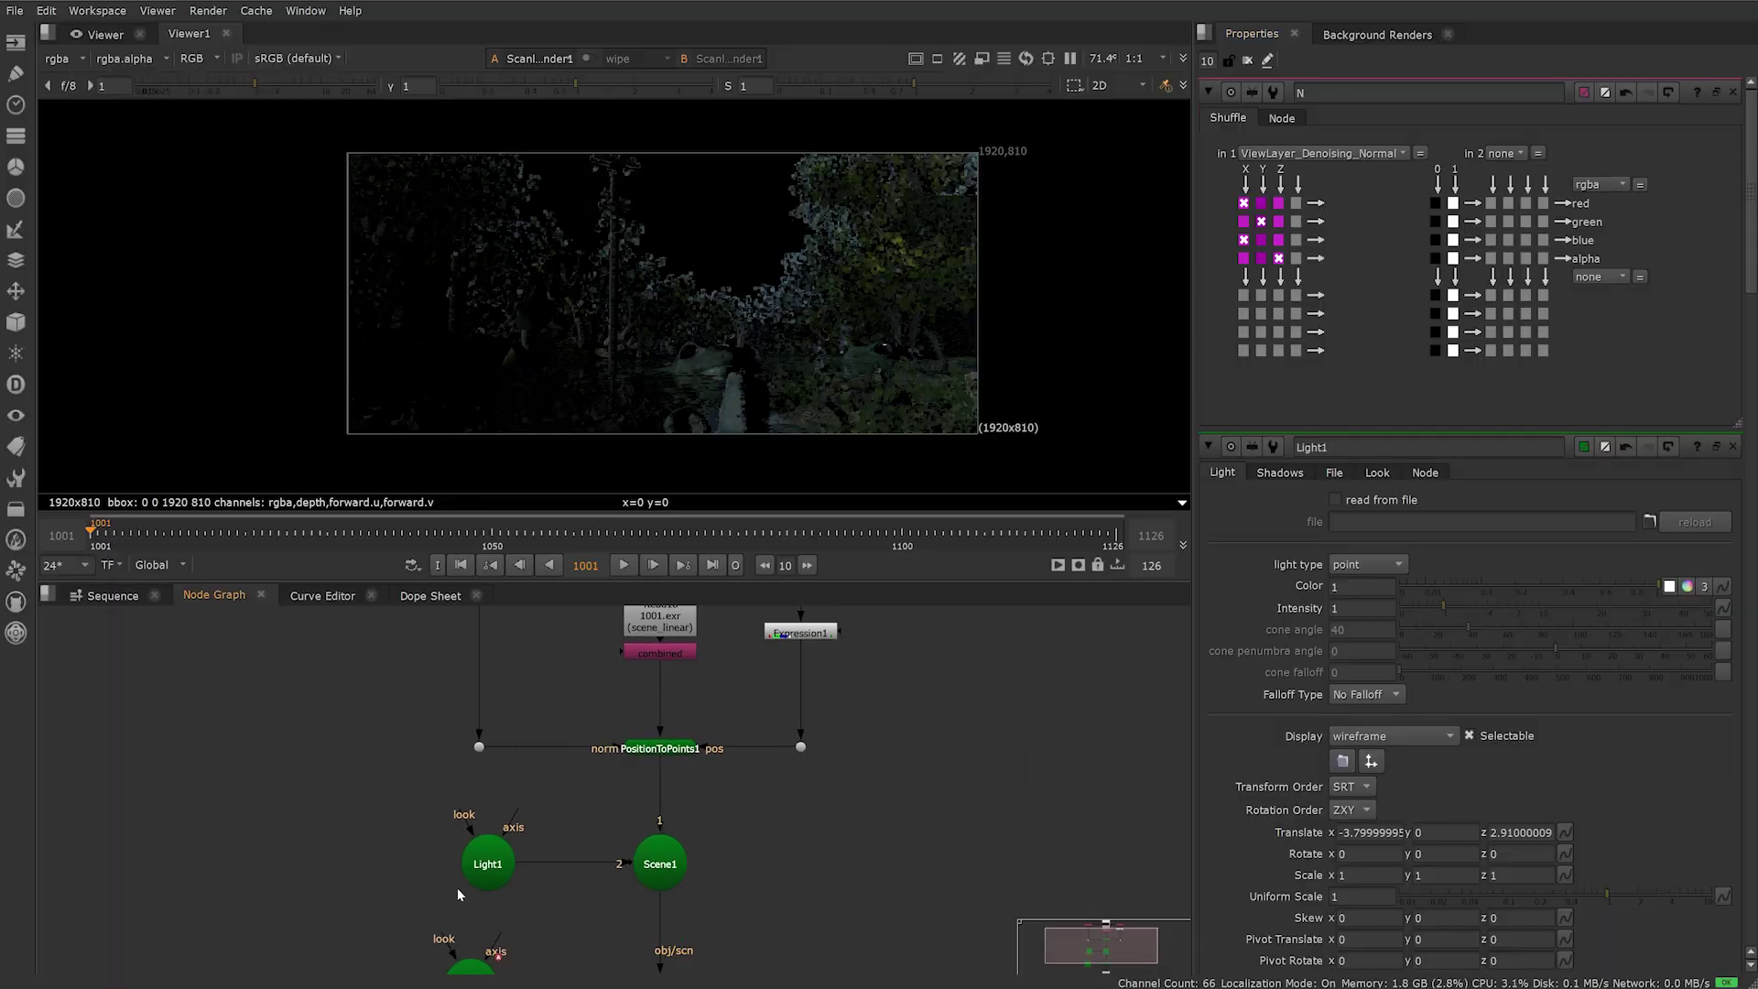
{"action": "double_click", "coordinate": [488, 865]}
{"action": "left_click_drag", "start_coordinate": [942, 422], "coordinate": [508, 431]}
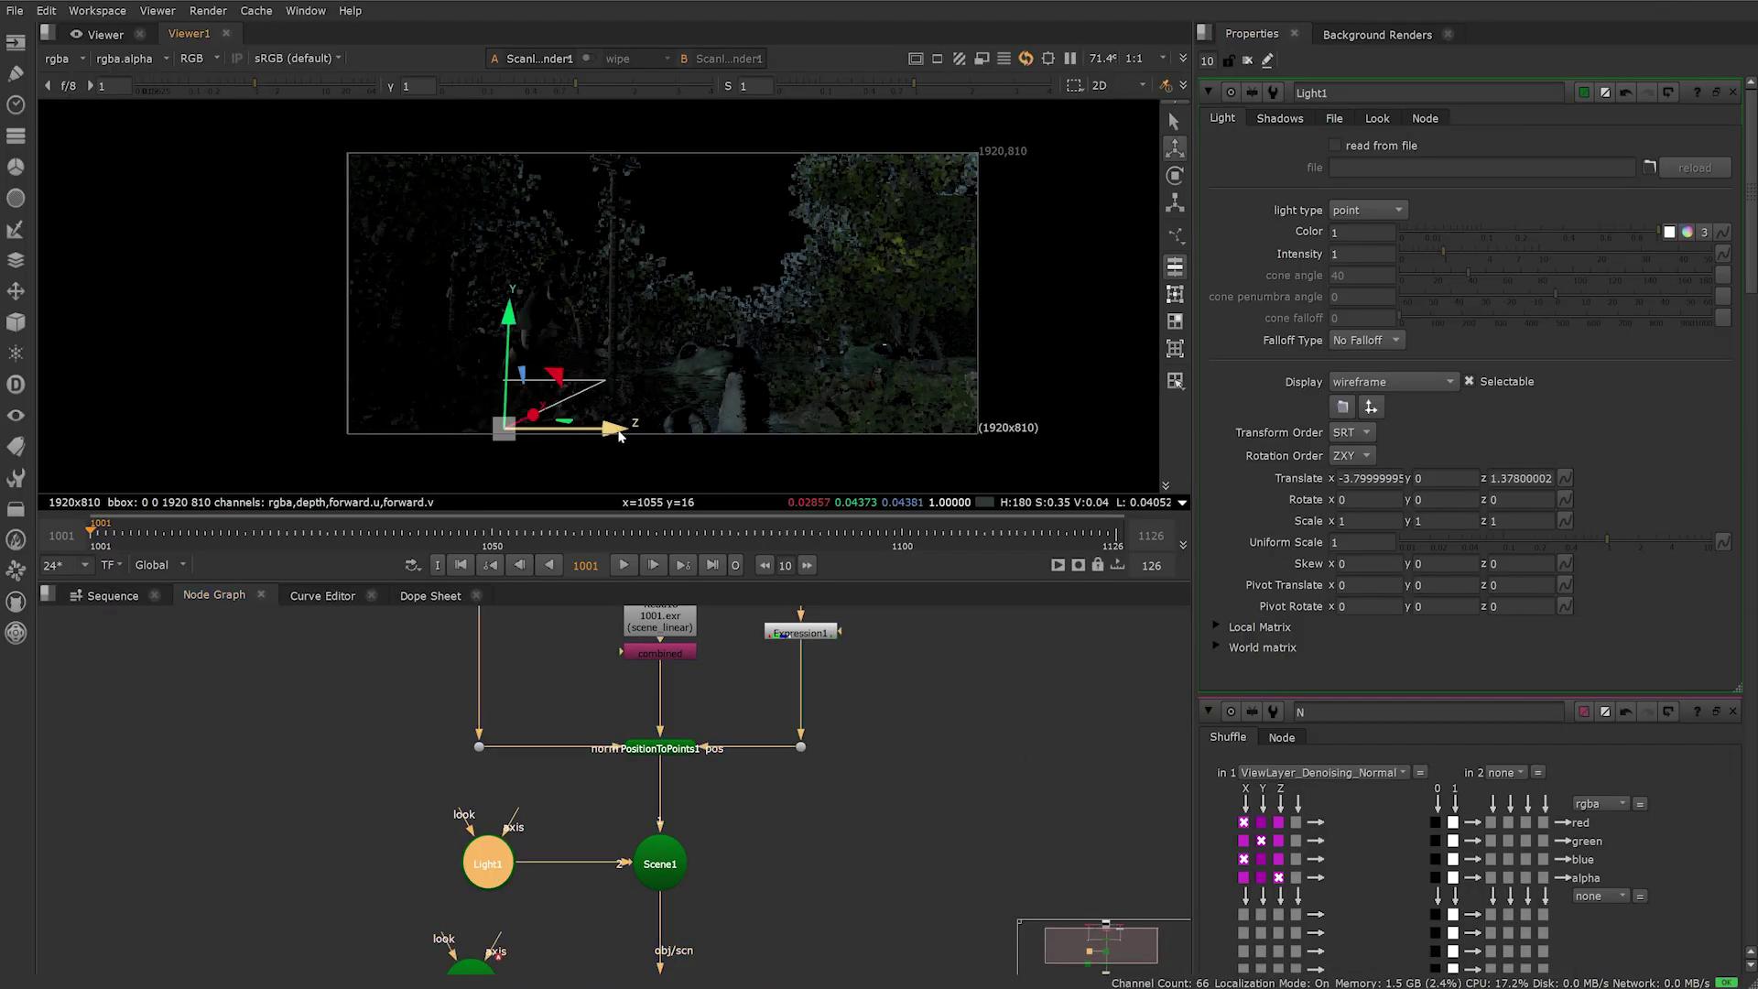
{"action": "left_click", "coordinate": [1365, 340]}
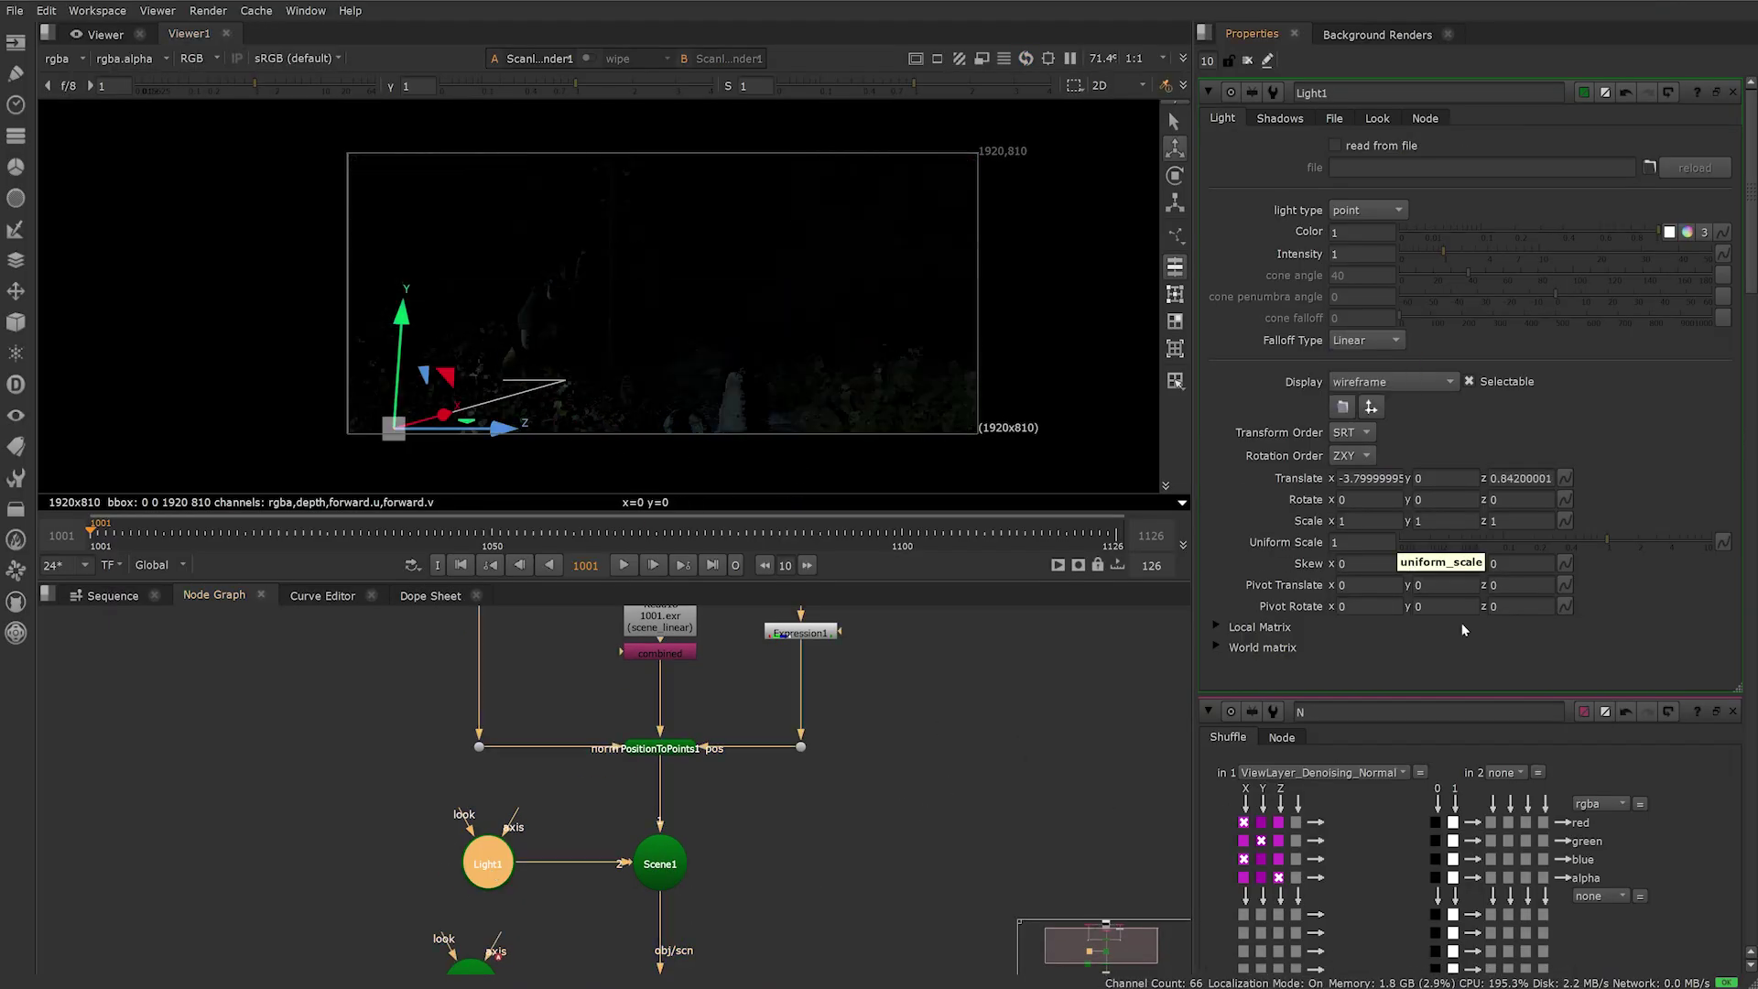
{"action": "left_click", "coordinate": [1629, 252]}
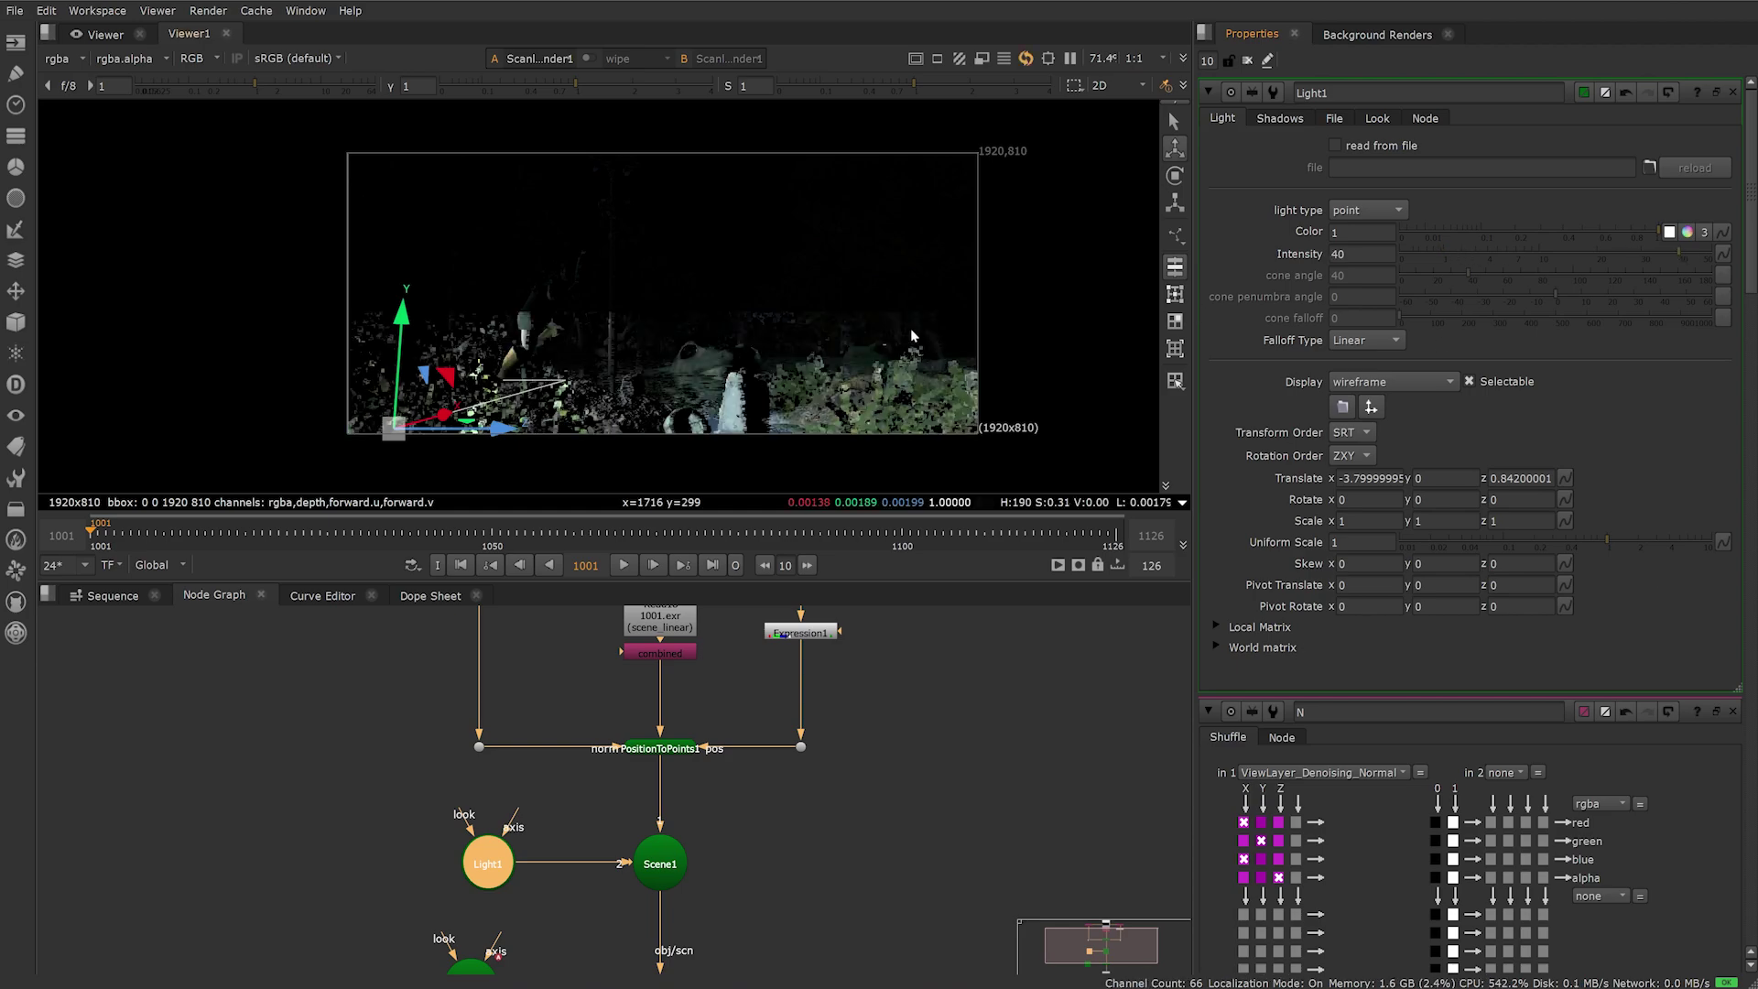
{"action": "mouse_move", "coordinate": [404, 322]}
{"action": "left_mouse_down"}
{"action": "mouse_move", "coordinate": [405, 220]}
{"action": "mouse_move", "coordinate": [1082, 240]}
{"action": "mouse_move", "coordinate": [989, 234]}
{"action": "left_mouse_up"}
Look through Camera1 in 3D while nudging the light along Z, then return to 2D
{"action": "key", "text": "Tab"}
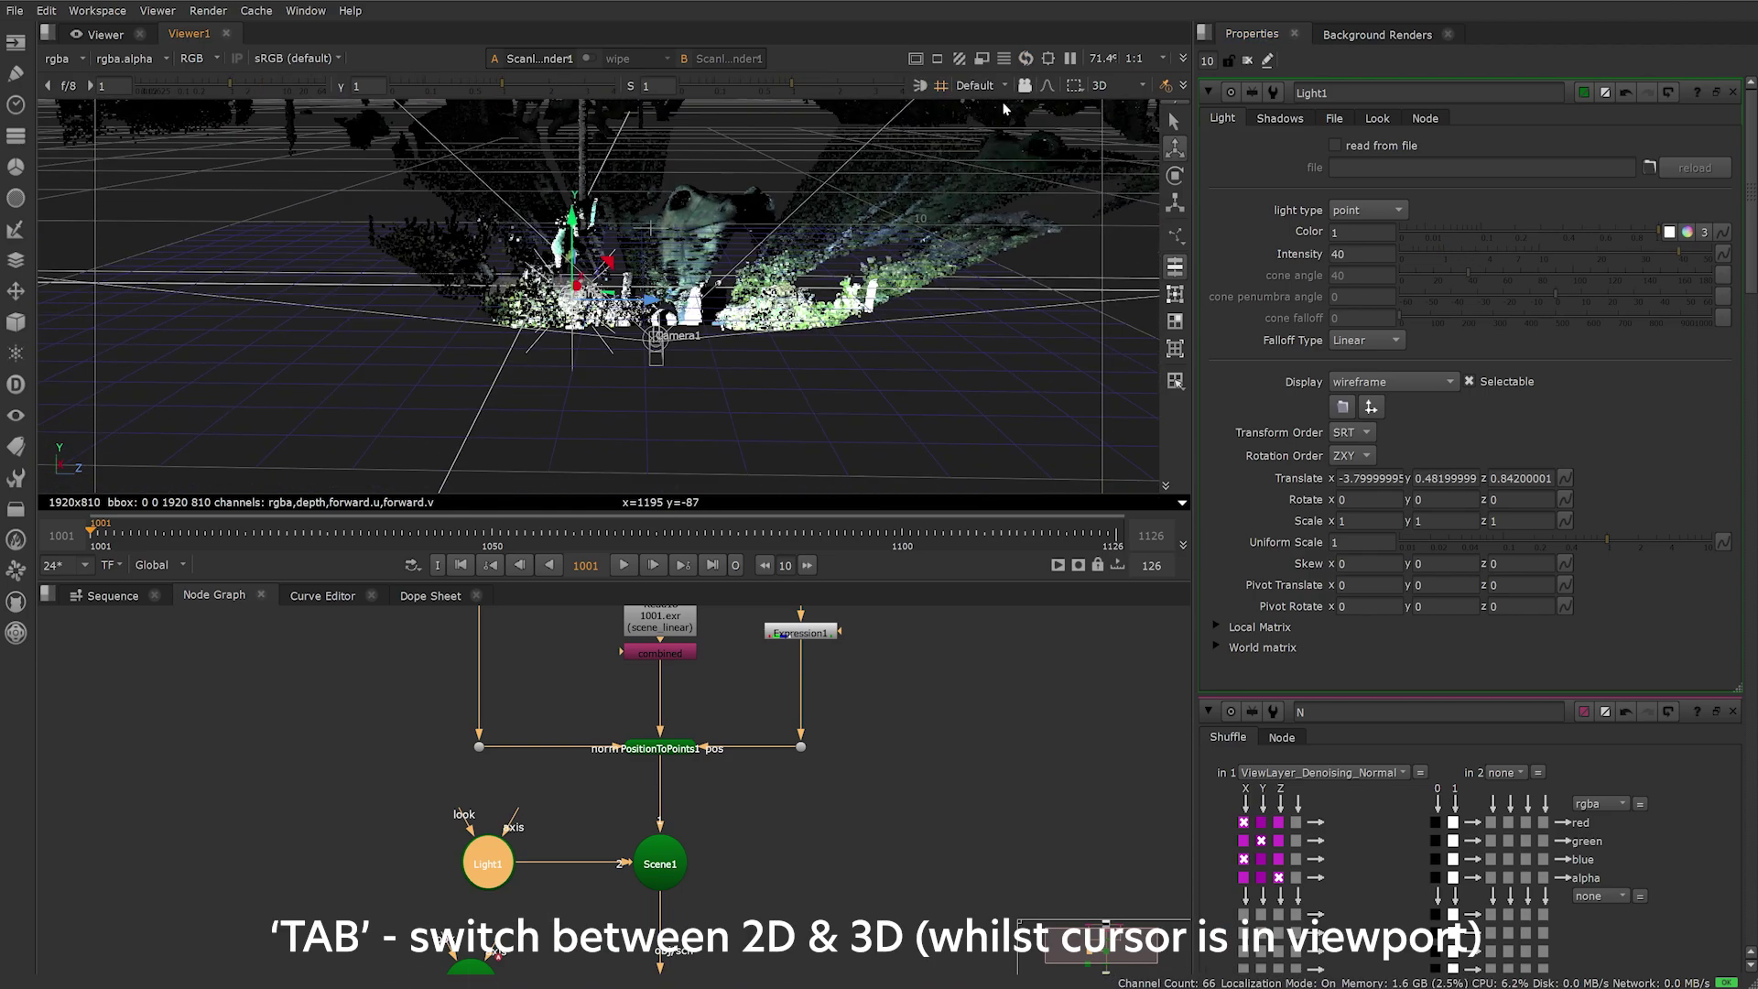
{"action": "left_click", "coordinate": [978, 85]}
{"action": "left_click", "coordinate": [1016, 128]}
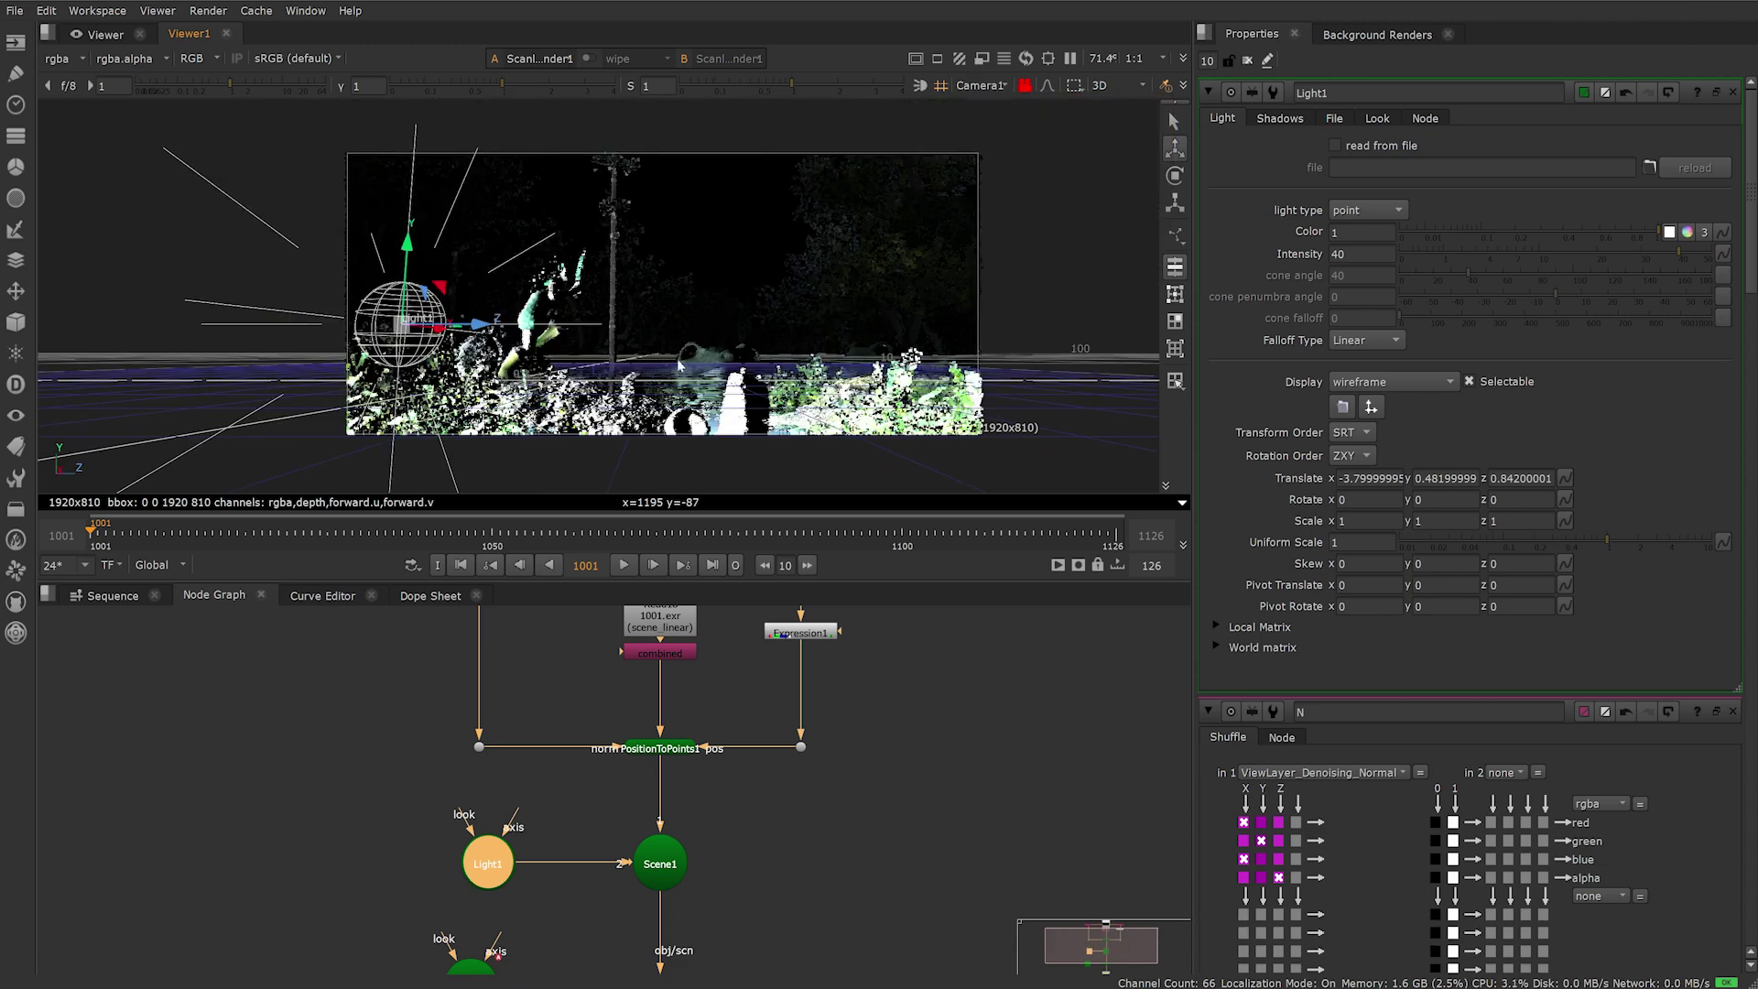
{"action": "mouse_move", "coordinate": [396, 320]}
{"action": "left_mouse_down"}
{"action": "mouse_move", "coordinate": [1059, 319]}
{"action": "mouse_move", "coordinate": [362, 315]}
{"action": "mouse_move", "coordinate": [904, 347]}
{"action": "left_mouse_up"}
{"action": "key", "text": "Tab"}
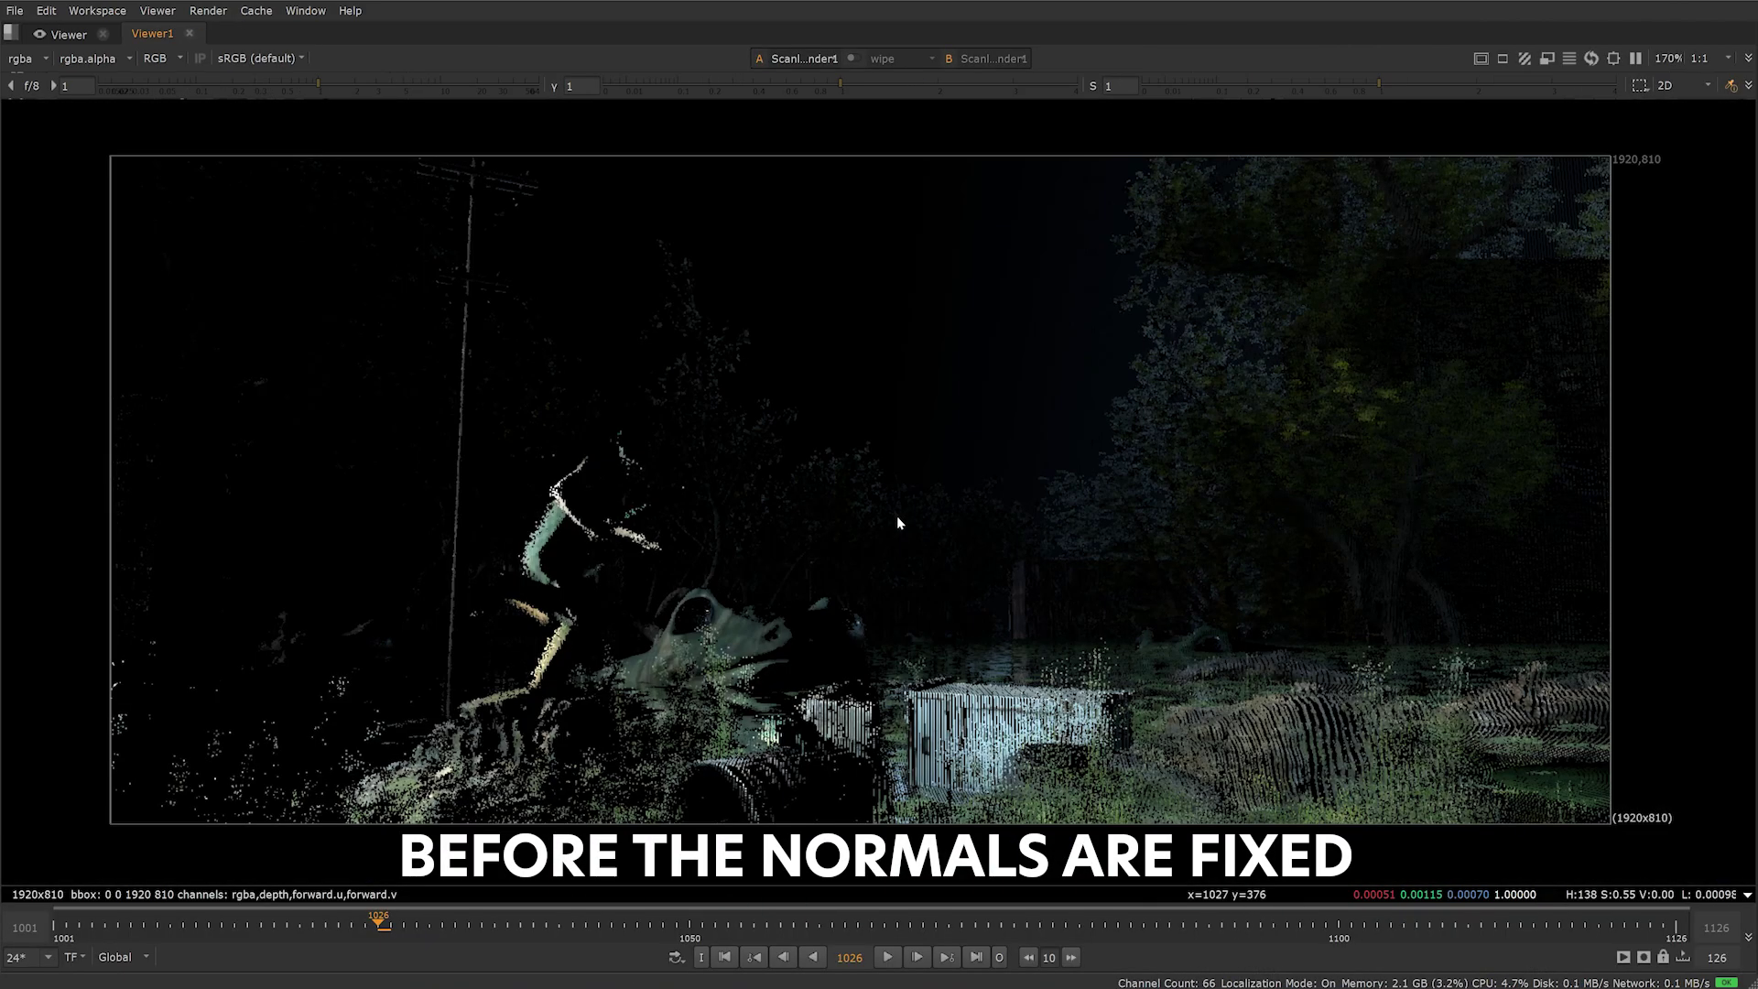
Toggle the viewer between the 2D and 3D views of the render
{"action": "key", "text": "Tab"}
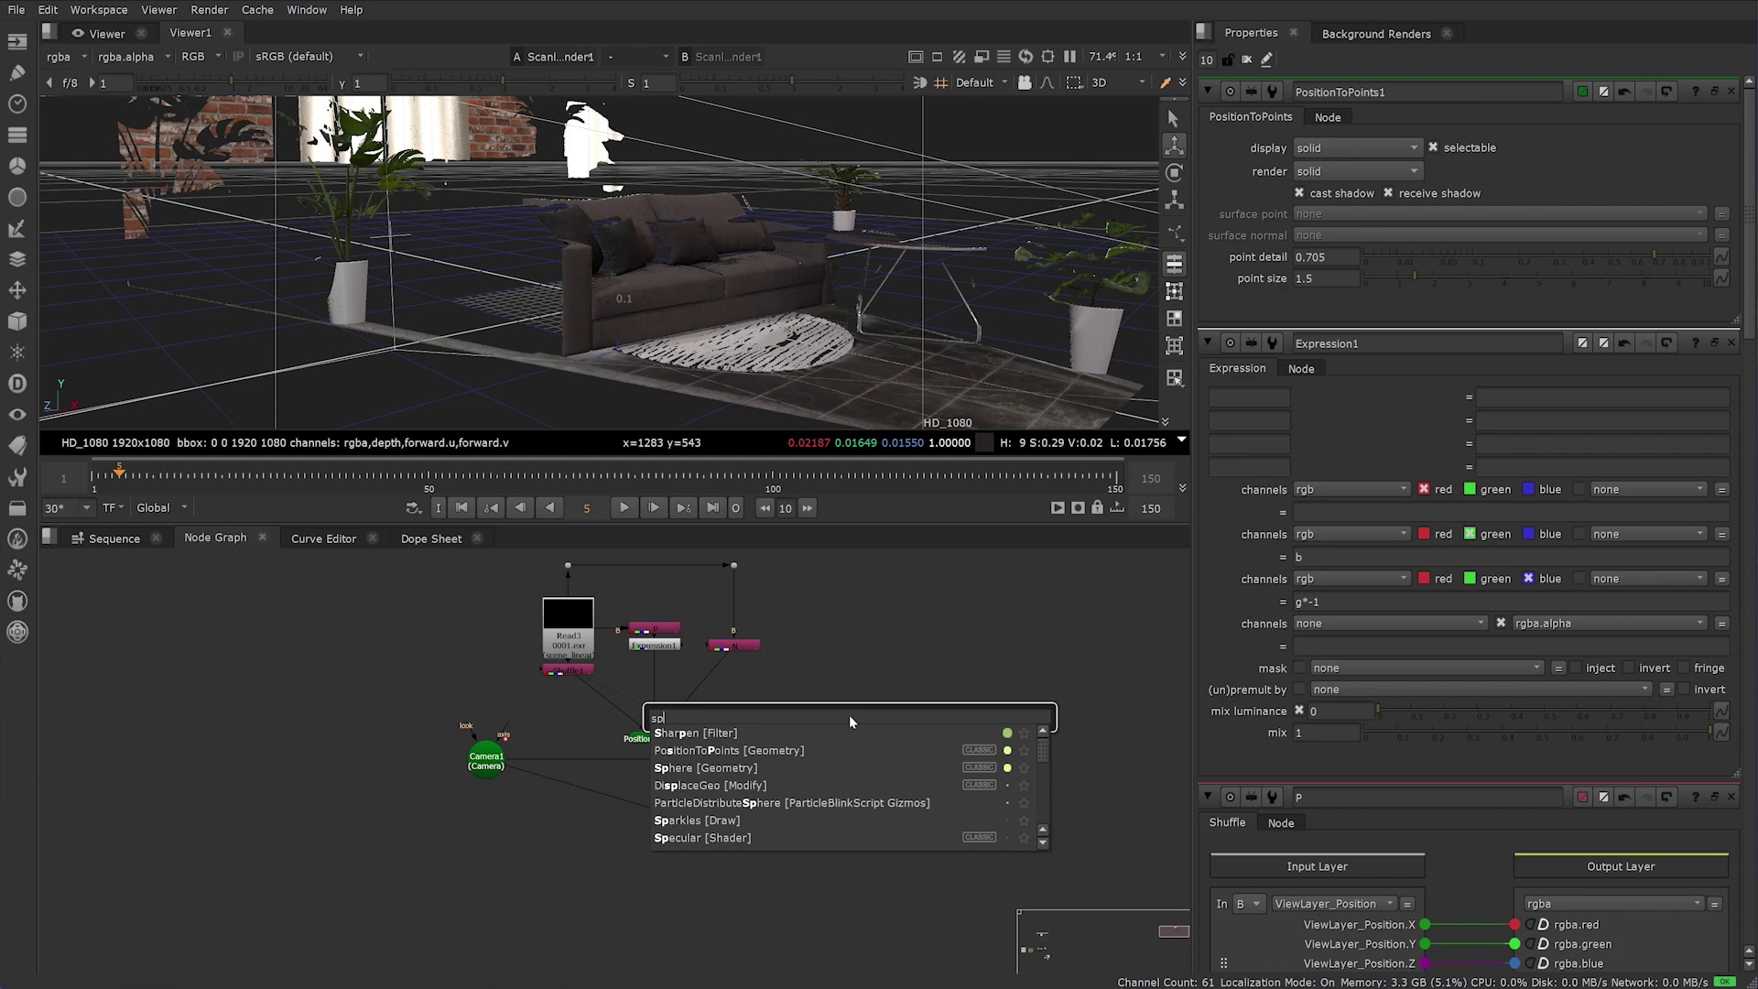
{"action": "type", "text": "sphe"}
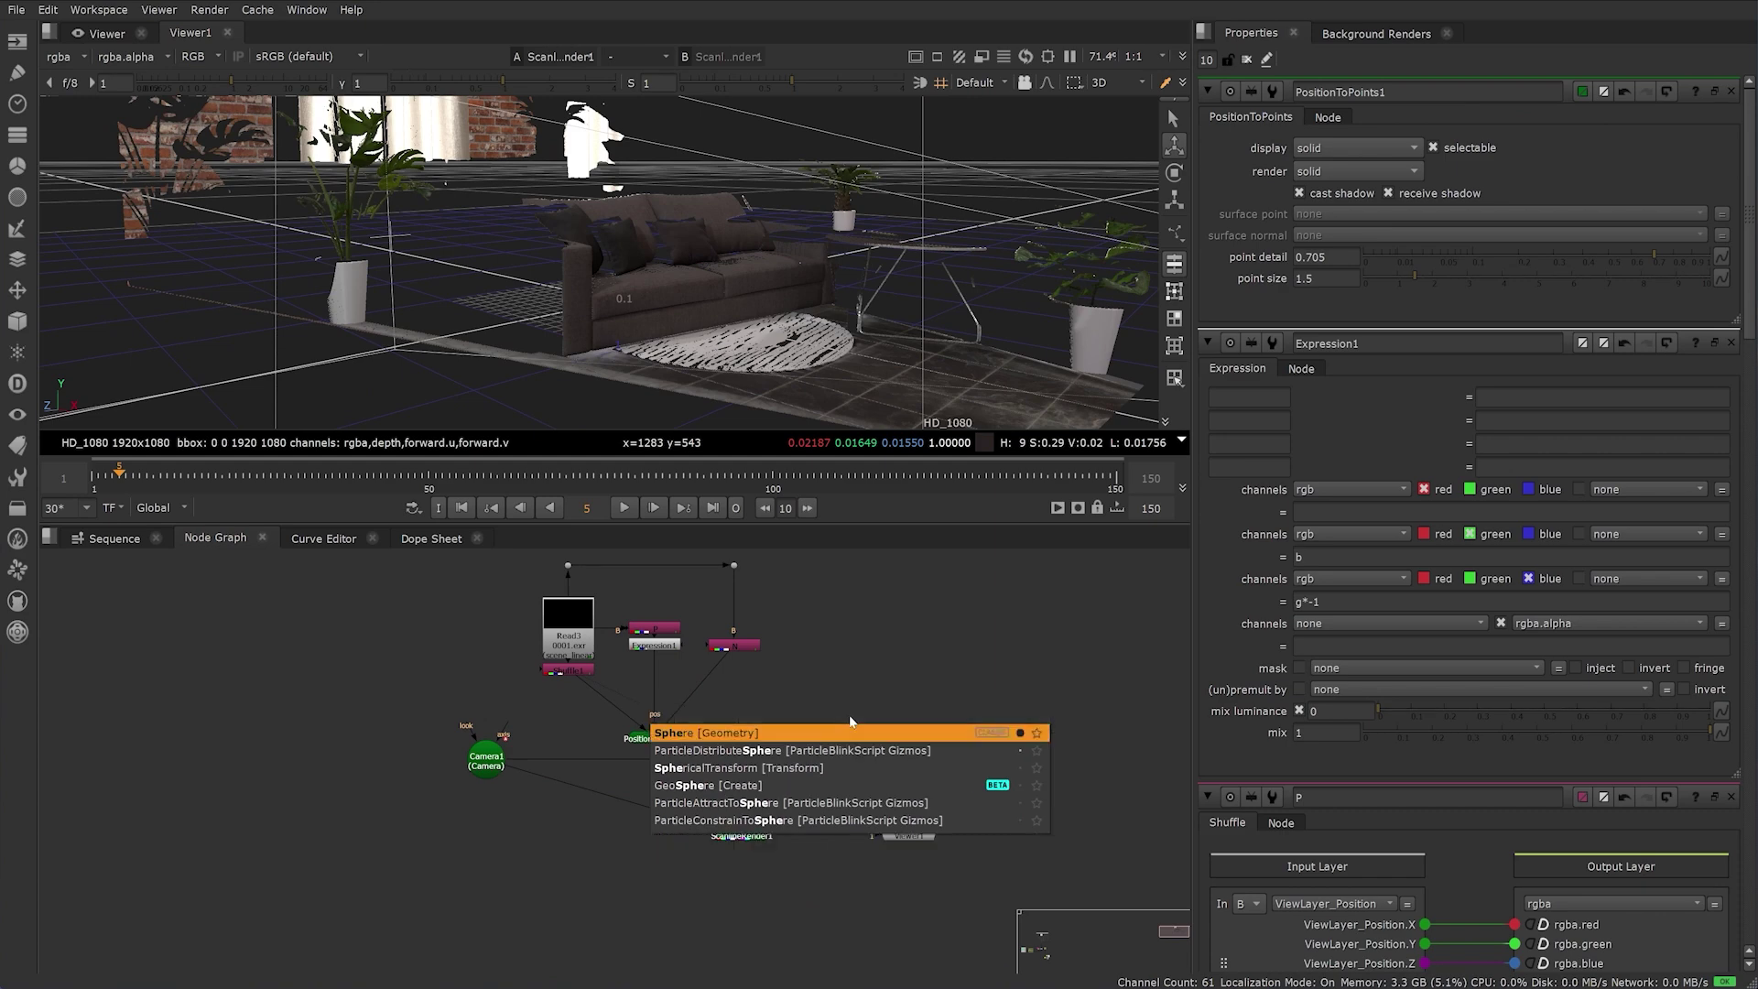
Create Sphere1 with a CheckerBoard texture, then scrub to a later frame
{"action": "key", "text": "Return"}
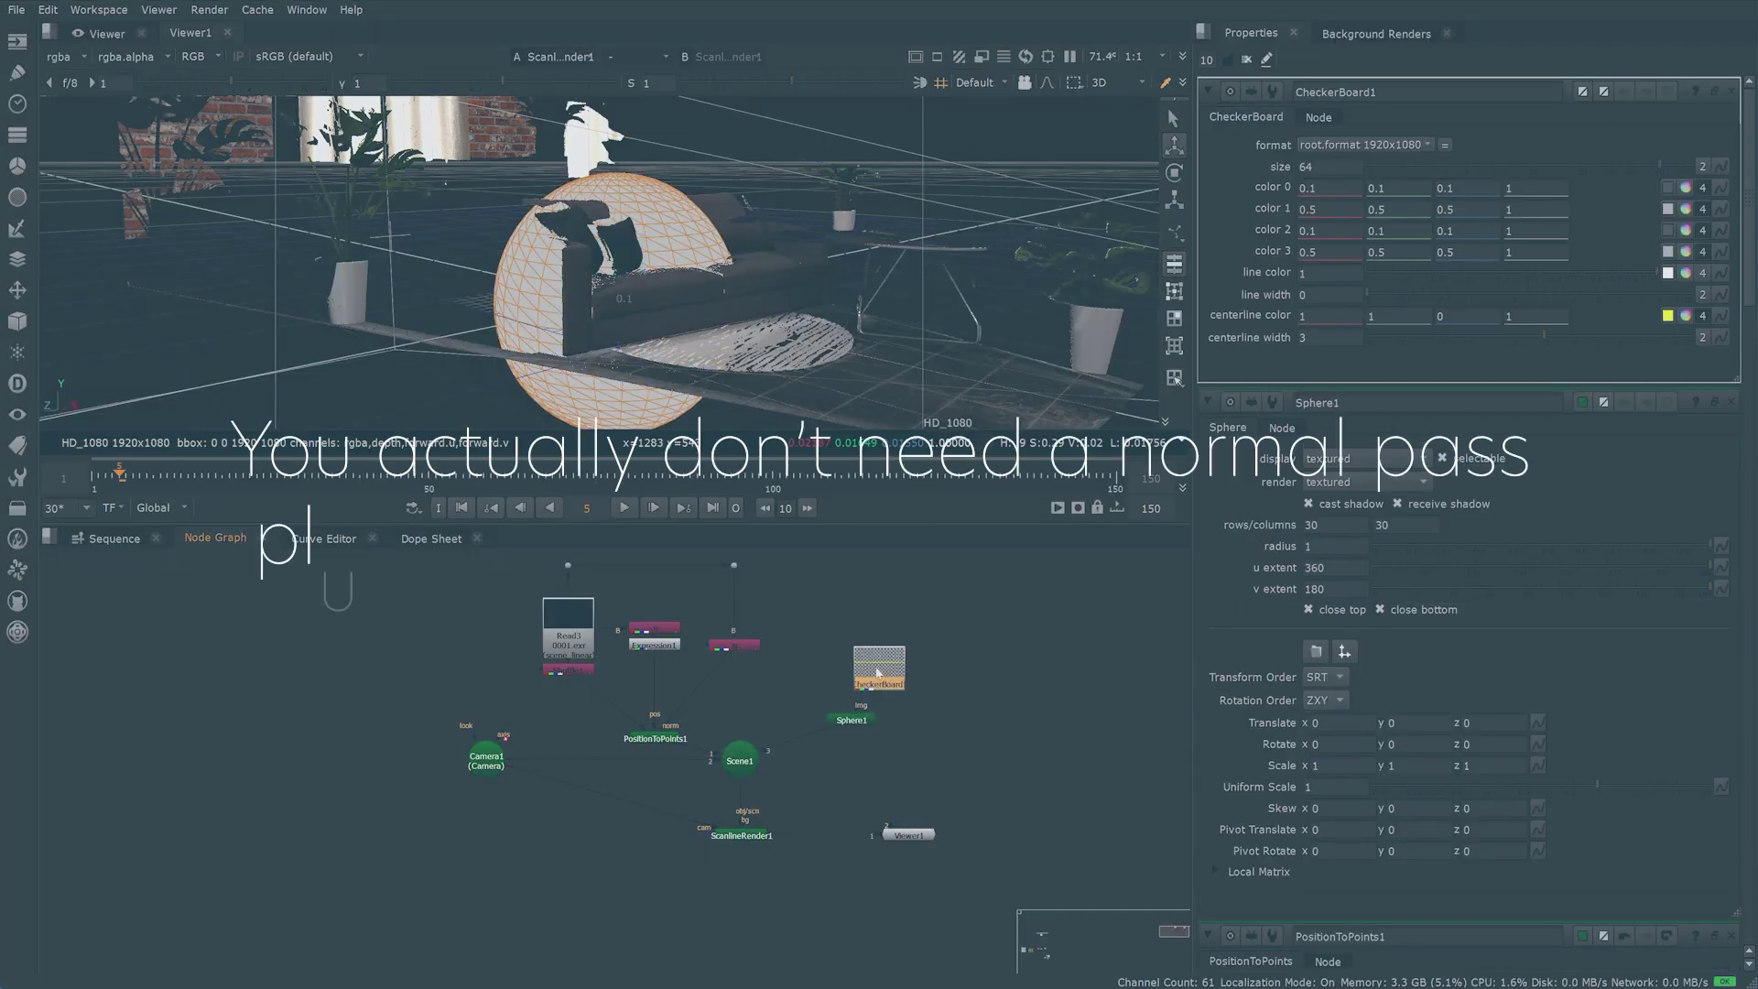
{"action": "left_click_drag", "start_coordinate": [875, 673], "coordinate": [844, 670]}
{"action": "left_click_drag", "start_coordinate": [522, 473], "coordinate": [1076, 473]}
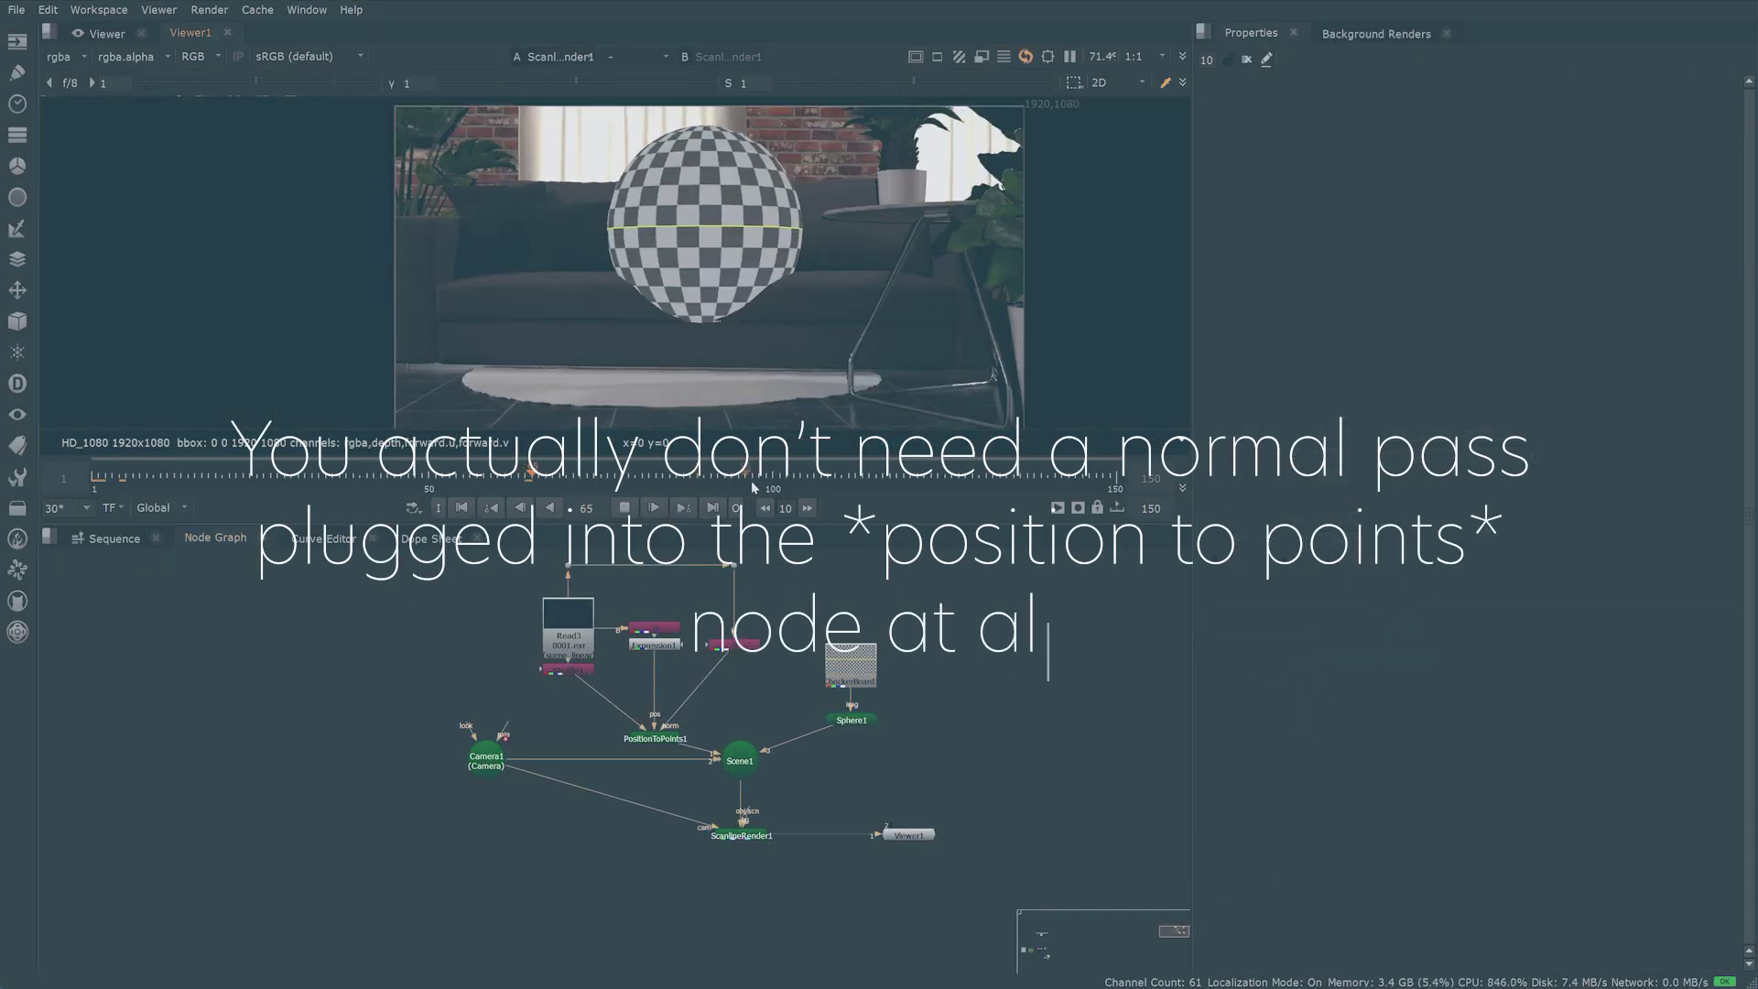